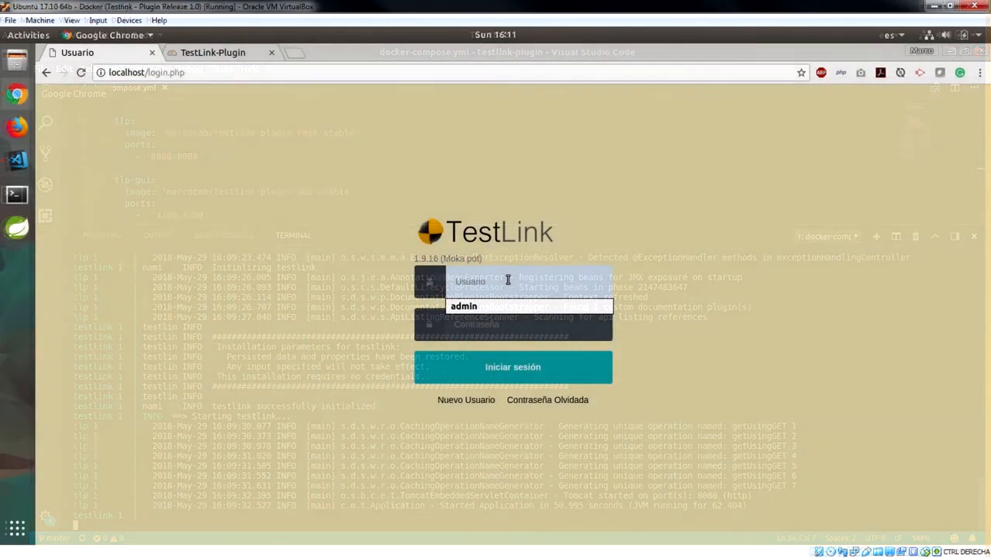
Log in to TestLink with the administrator credentials and reload the Home dashboard showing NaP:Native-Project
type("admin")
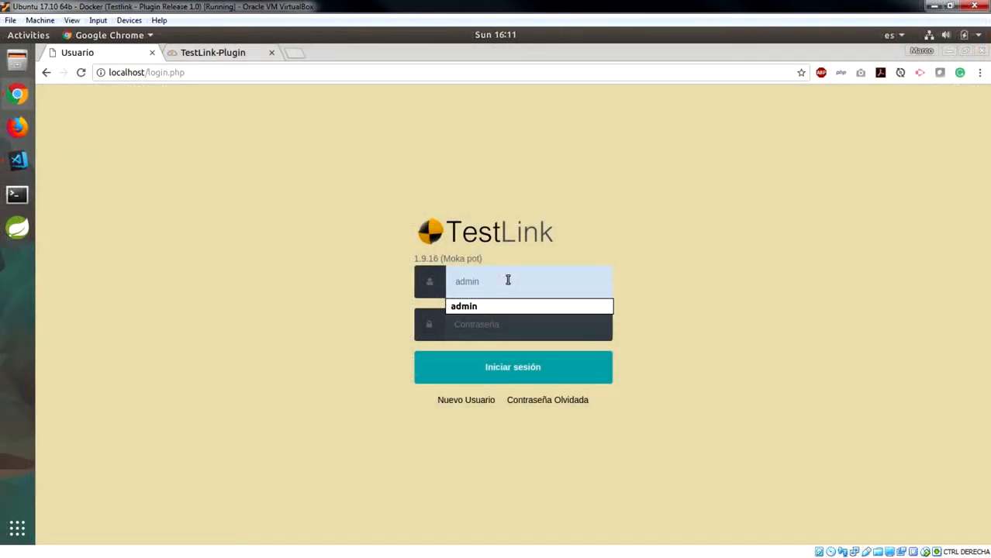
key("Tab")
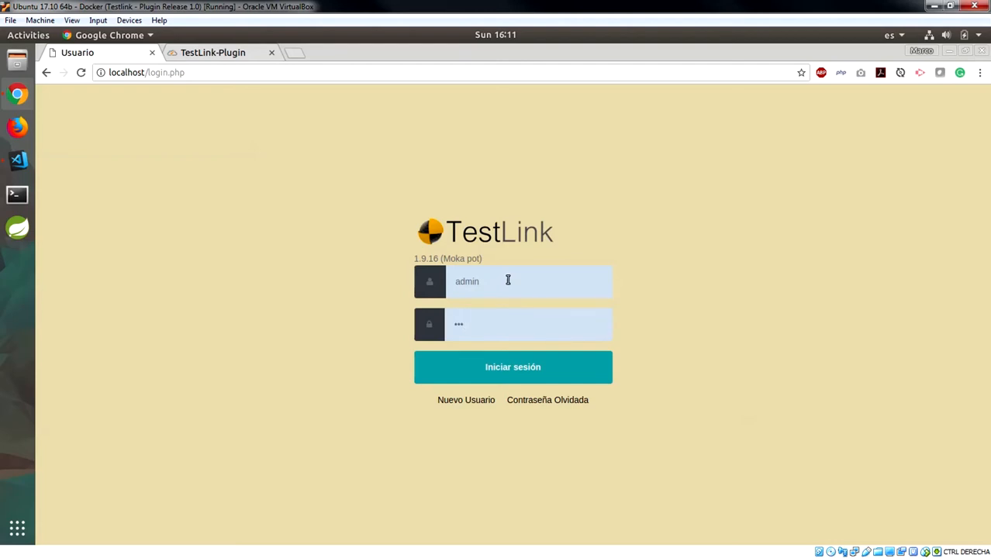
left_click(502, 377)
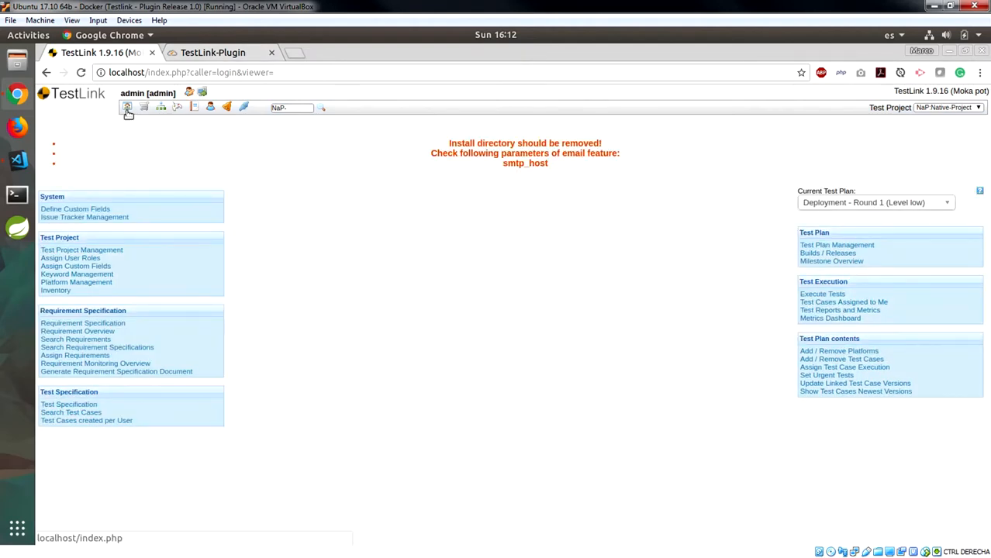
left_click(128, 111)
Switch to the TestLink Plugin welcome page and scroll through its description and technology stack
left_click(250, 54)
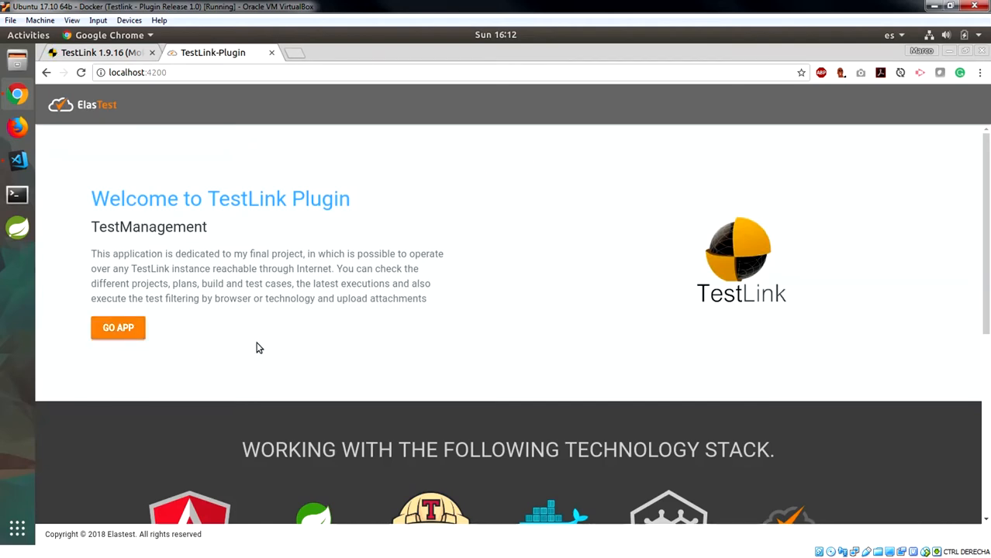
scroll(349, 263, "down", 2)
scroll(350, 265, "down", 2)
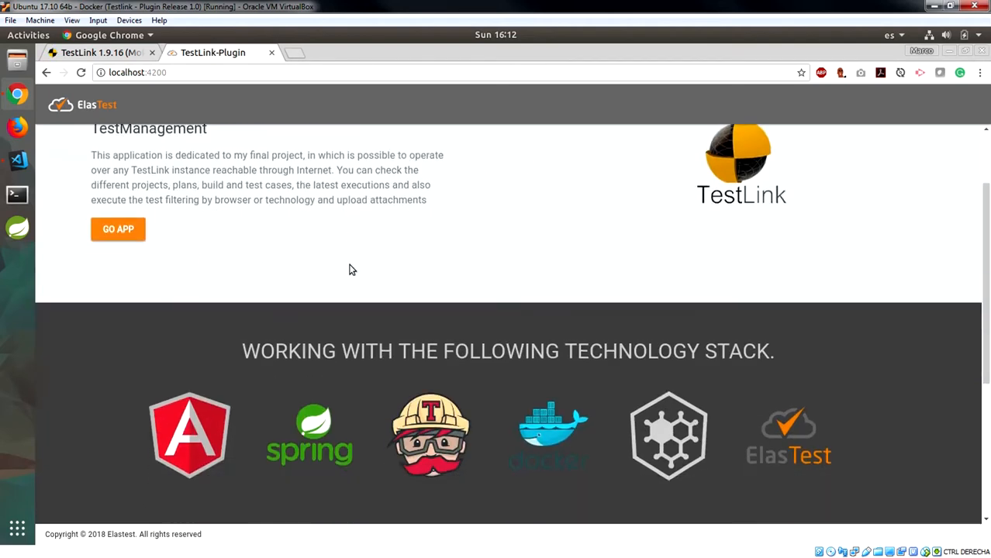
scroll(350, 268, "down", 1)
scroll(350, 267, "down", 3)
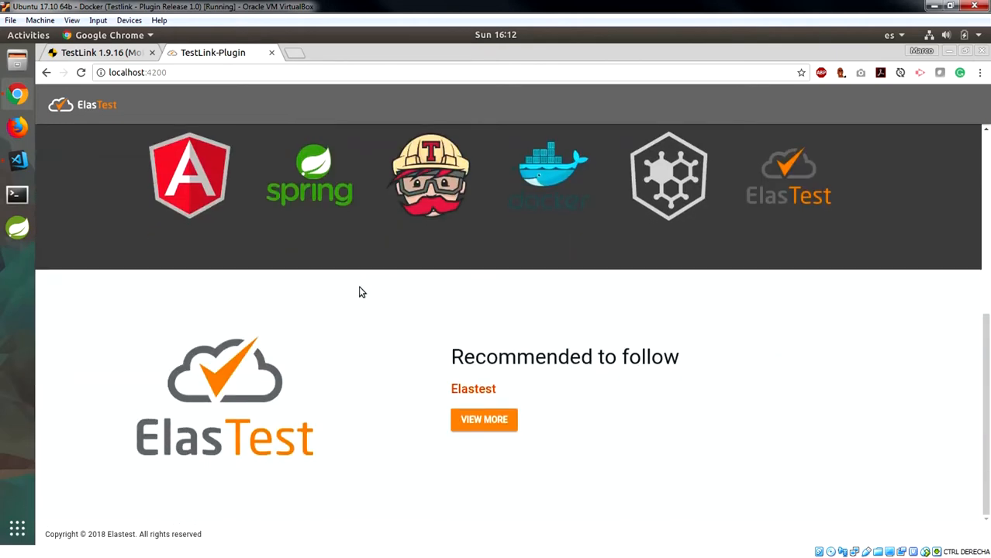
scroll(360, 290, "up", 2)
scroll(361, 288, "up", 5)
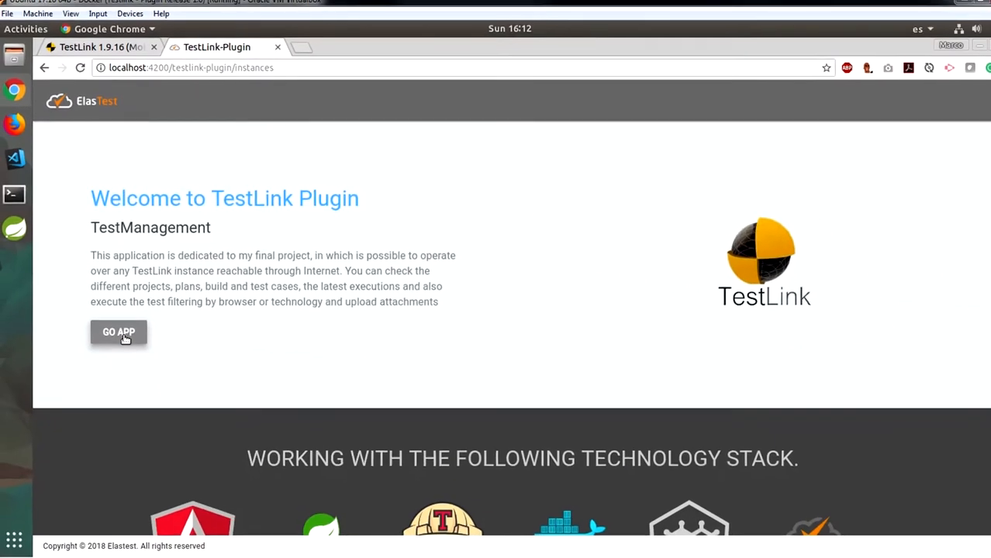
Filter the TestLink instances list by 'Docker' and open the Login form for Instance 3 - Docker
left_click(128, 365)
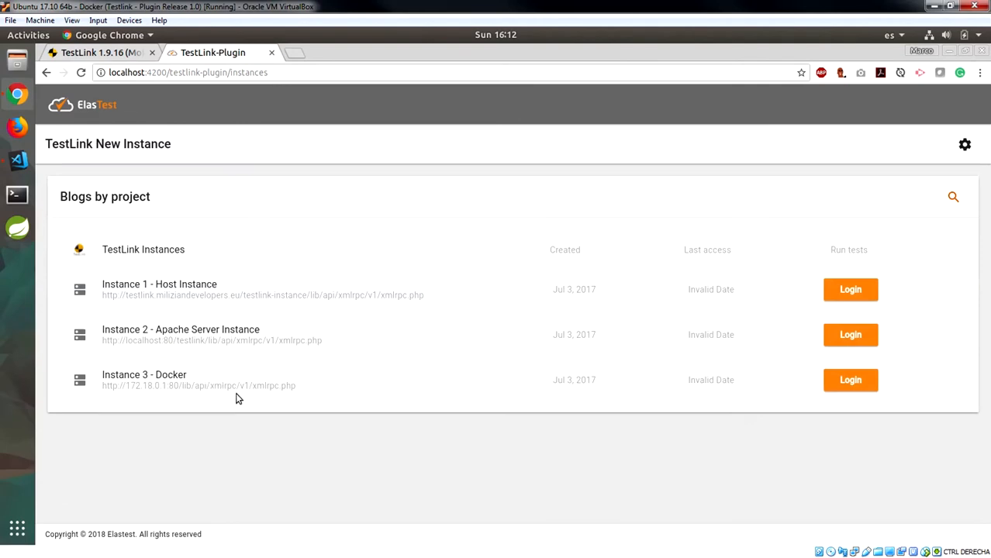
left_click(952, 200)
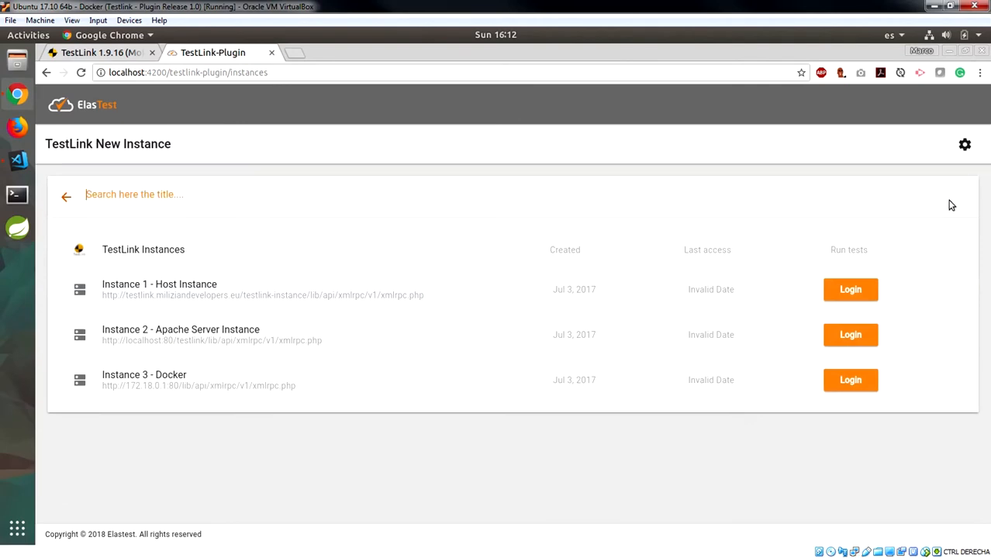
type("Docker")
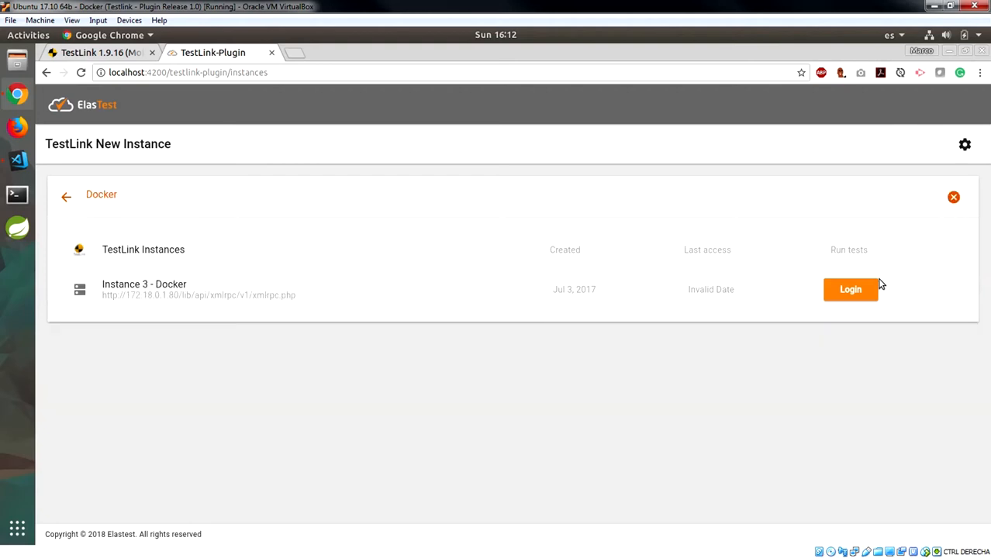
left_click(847, 292)
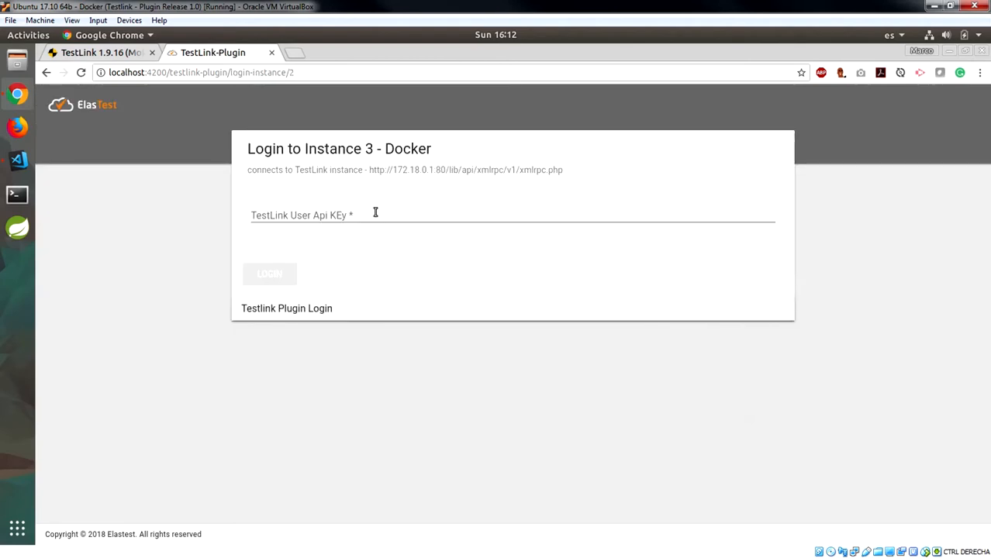
left_click(375, 212)
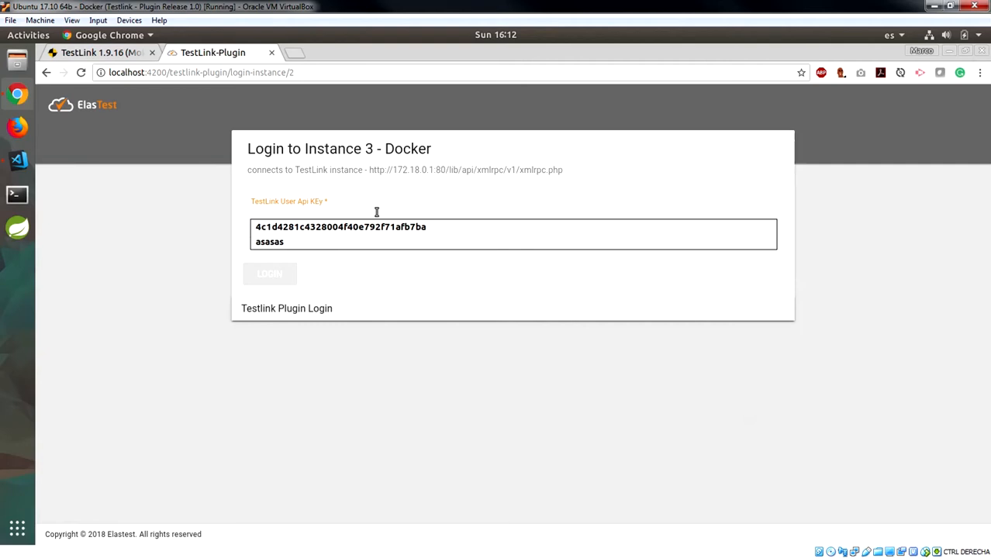
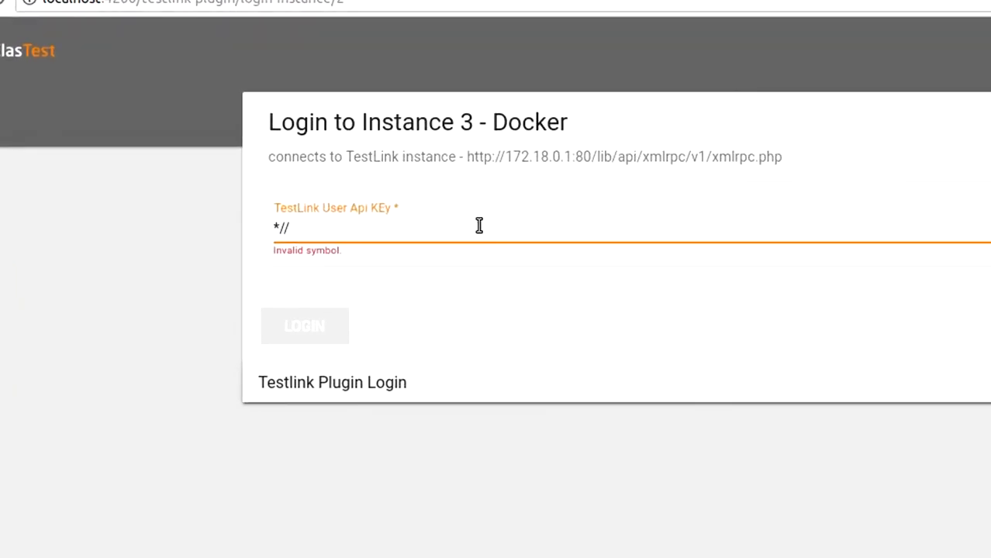
key("BackSpace")
key("BackSpace")
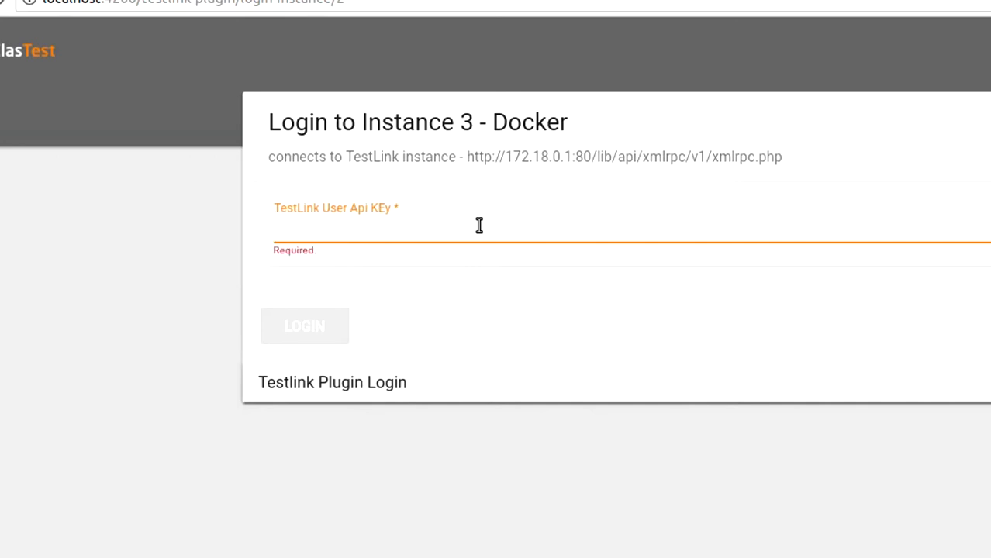
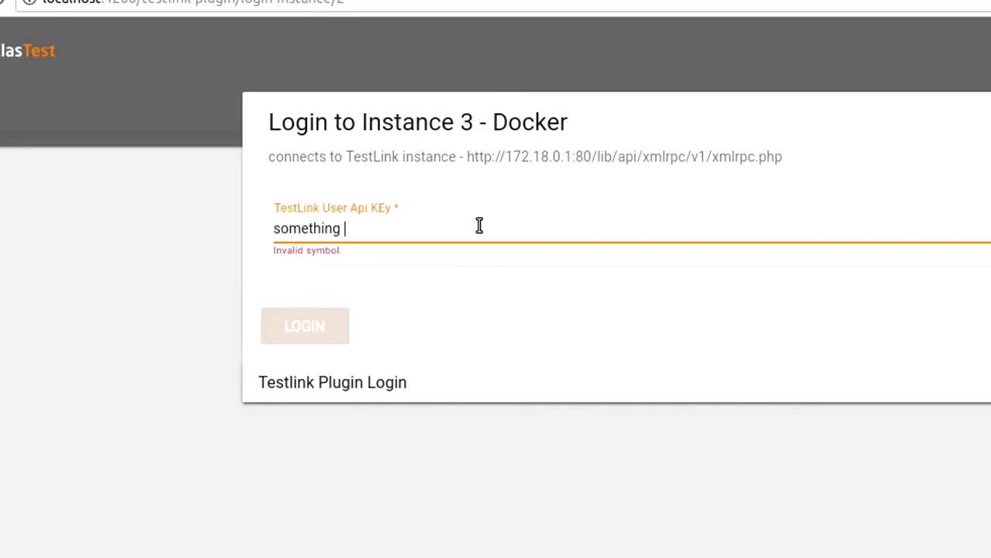
key("BackSpace")
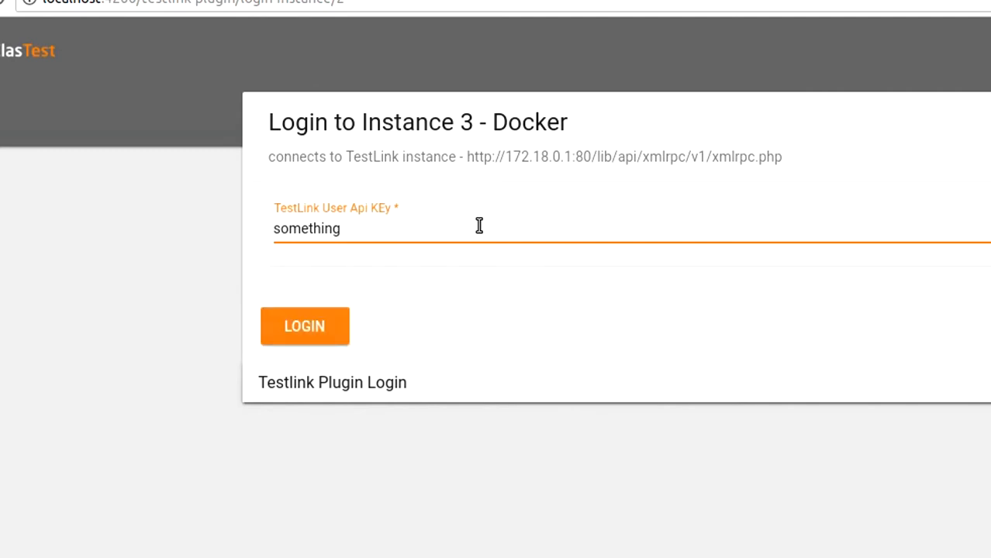
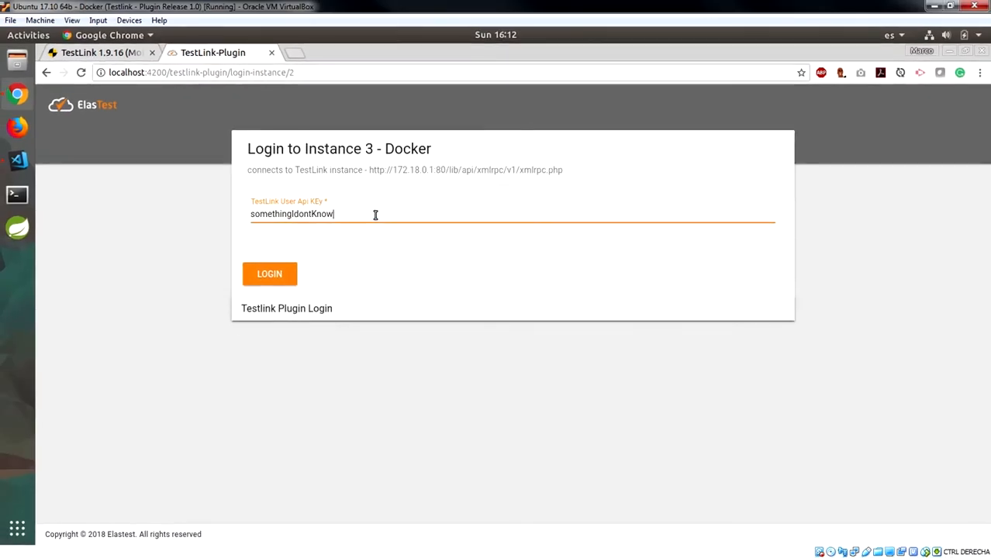
left_click(269, 281)
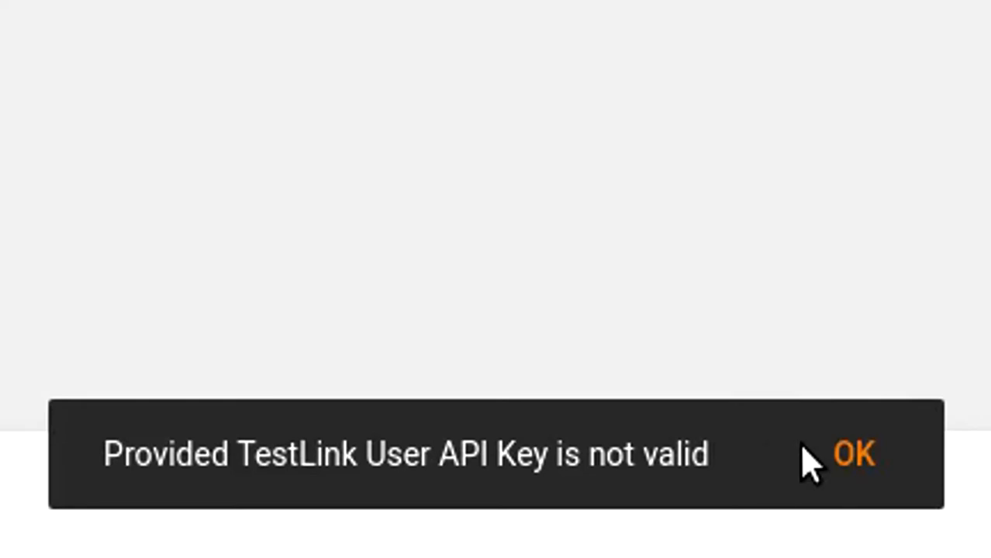
left_click(724, 495)
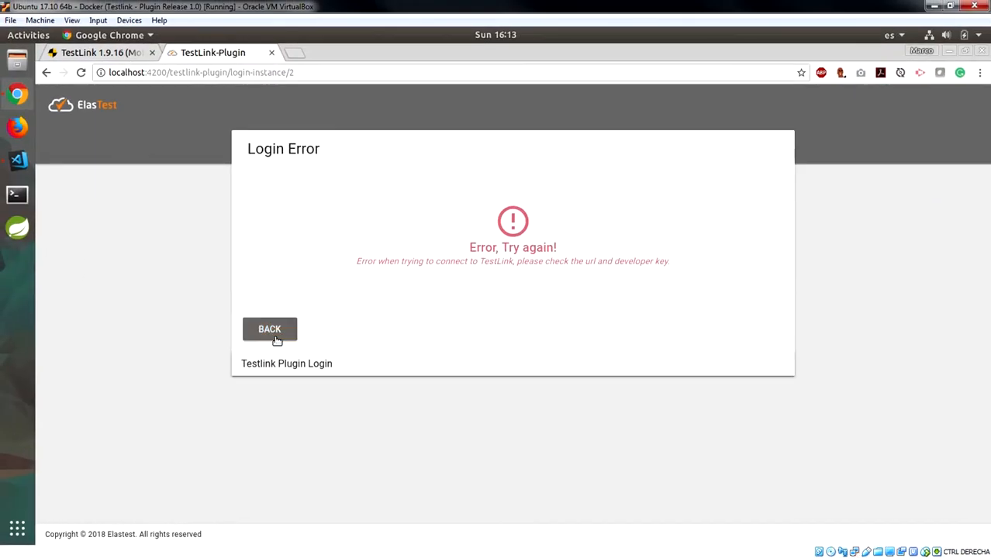
left_click(270, 330)
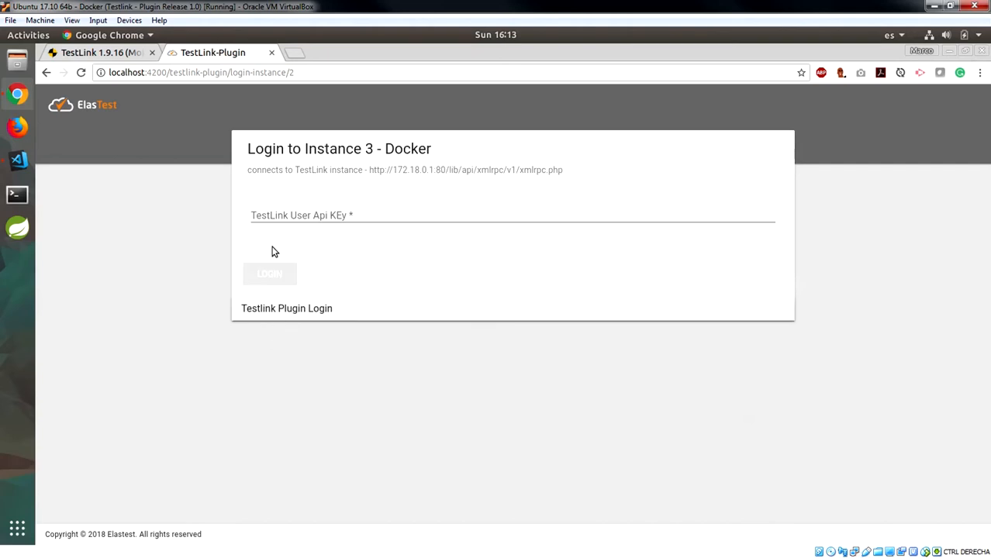
Copy the admin's personal API access key from TestLink's My Settings, then return to the plugin tab
left_click(123, 52)
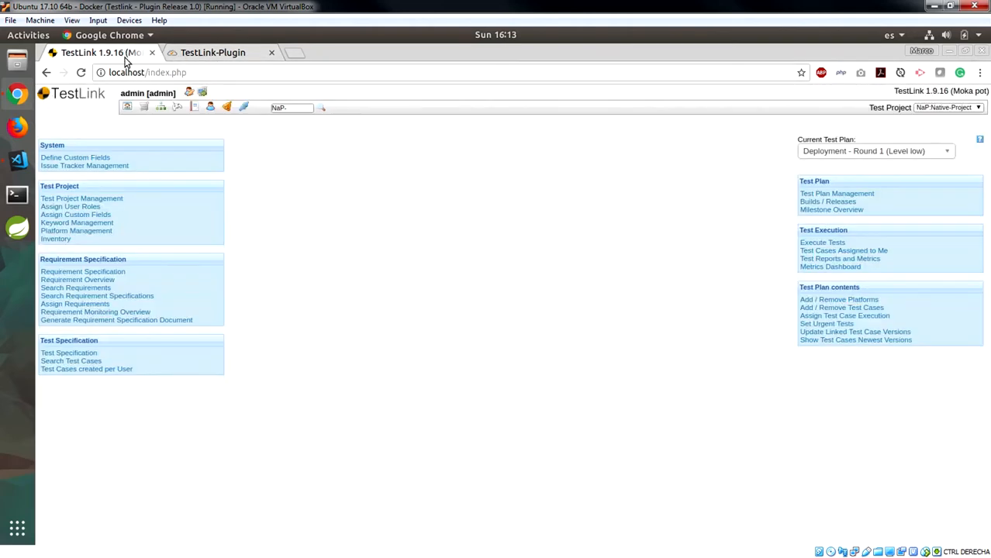
left_click(188, 95)
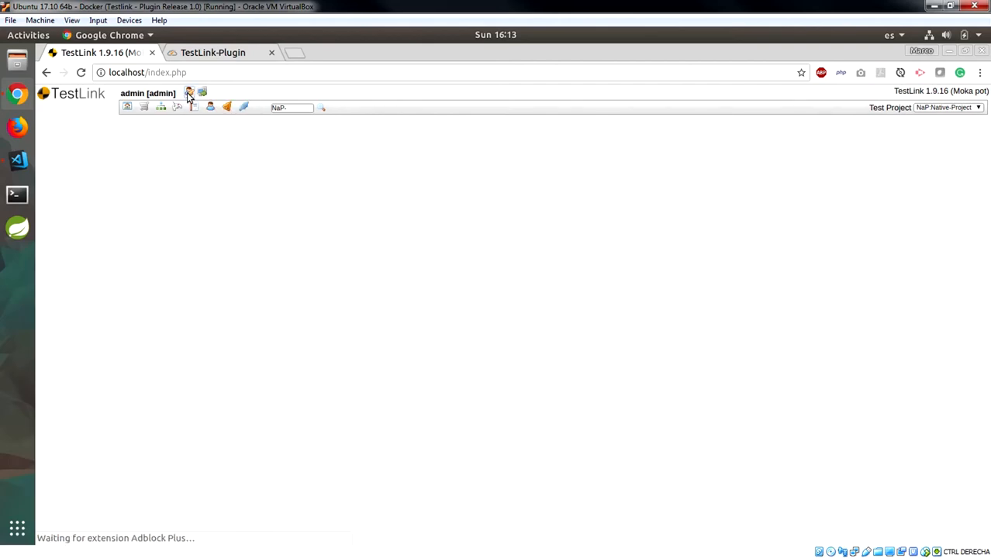
scroll(158, 332, "down", 3)
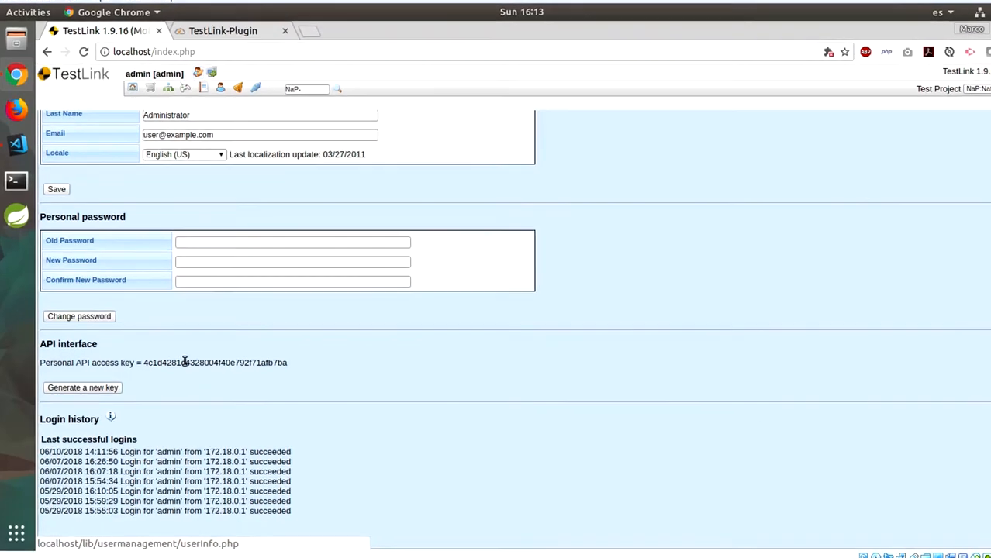
double_click(178, 365)
right_click(178, 366)
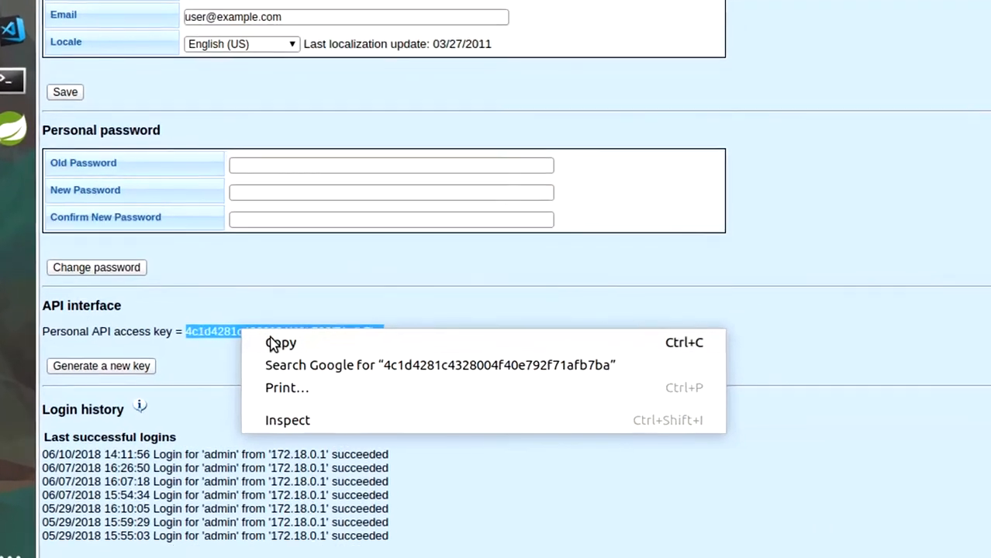
left_click(258, 350)
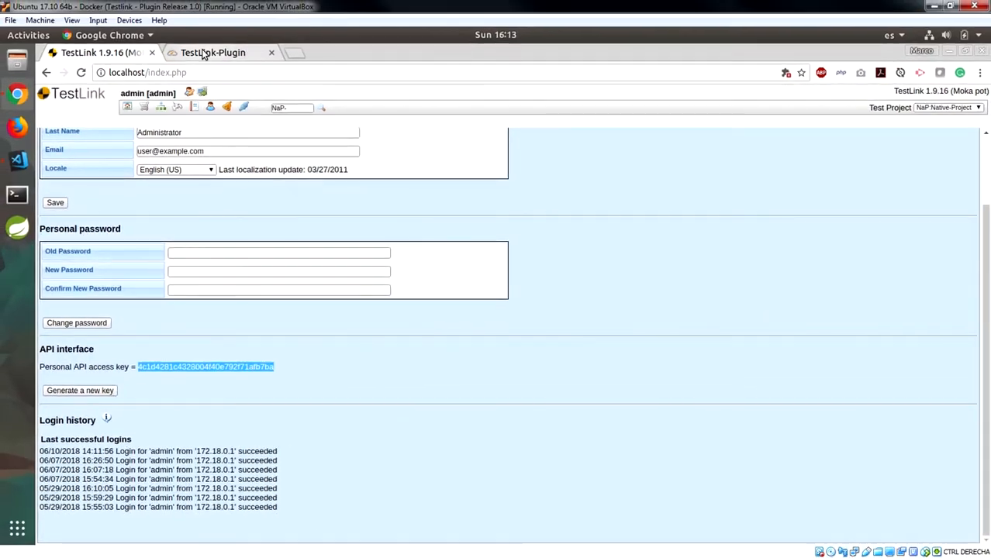
left_click(203, 53)
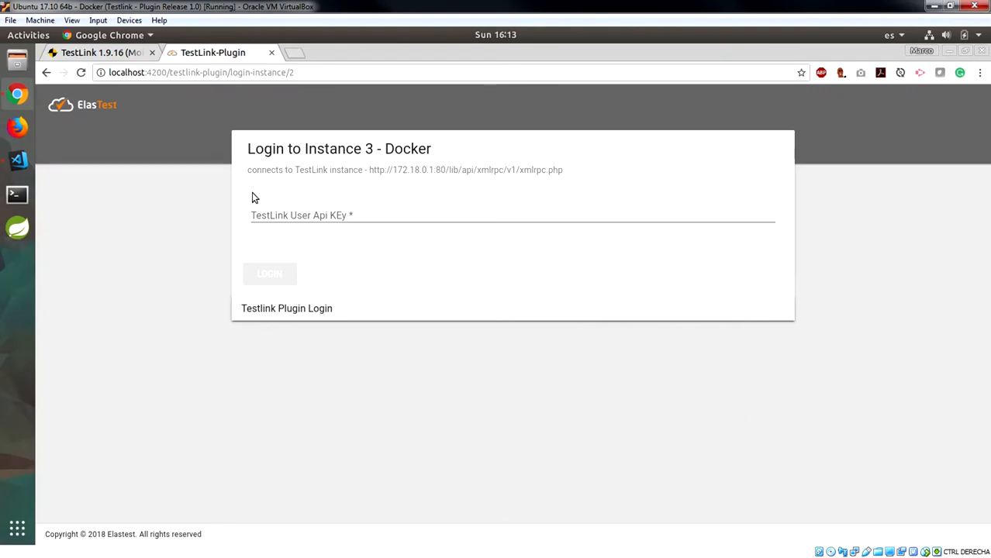
Paste the API key into Instance 3 - Docker's login form and log in to the Docker-Project dashboard
left_click(259, 219)
key("ctrl+v")
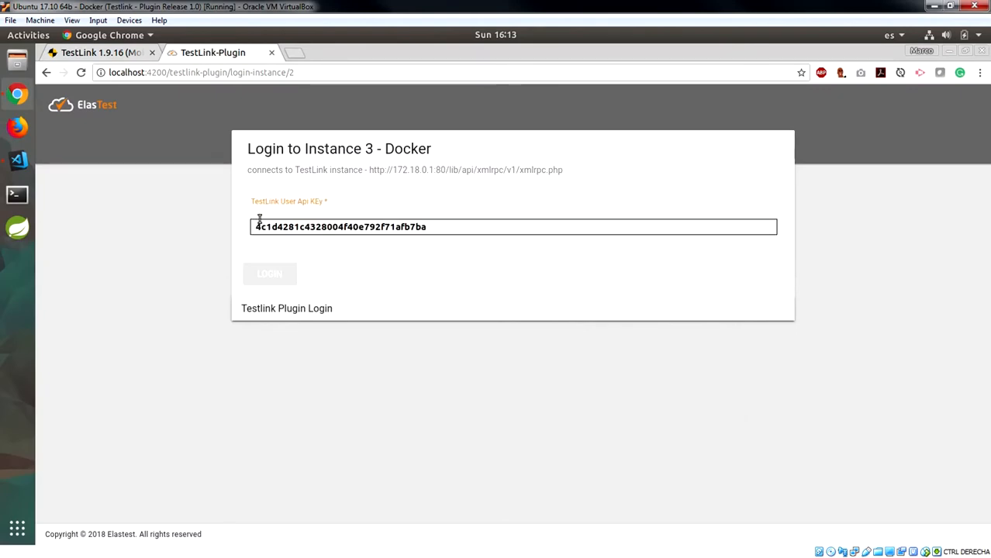
right_click(258, 218)
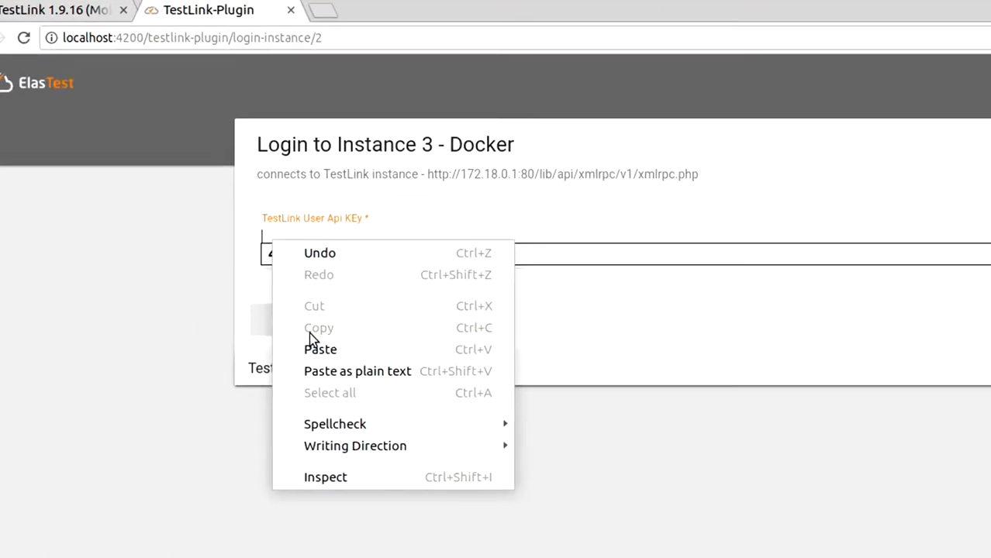
left_click(331, 375)
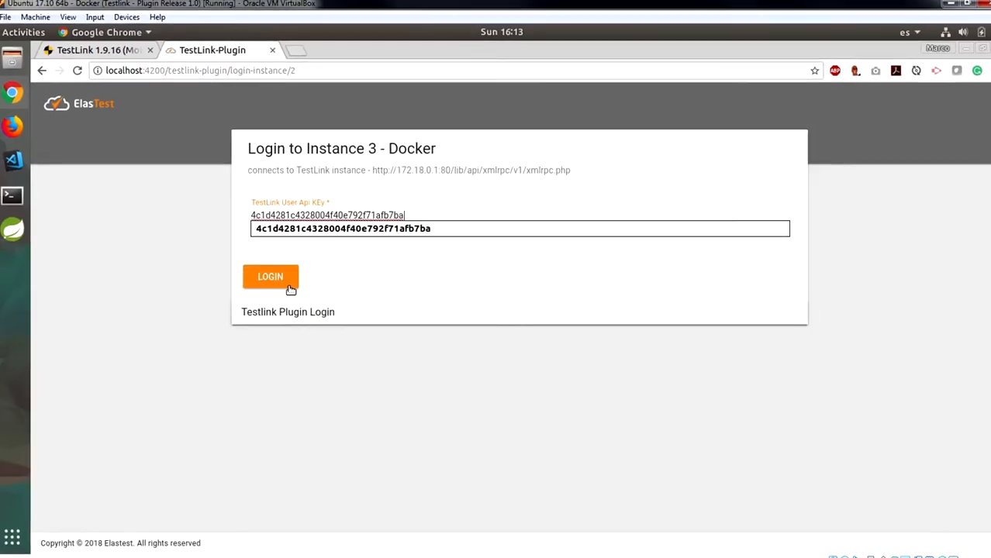
left_click(290, 285)
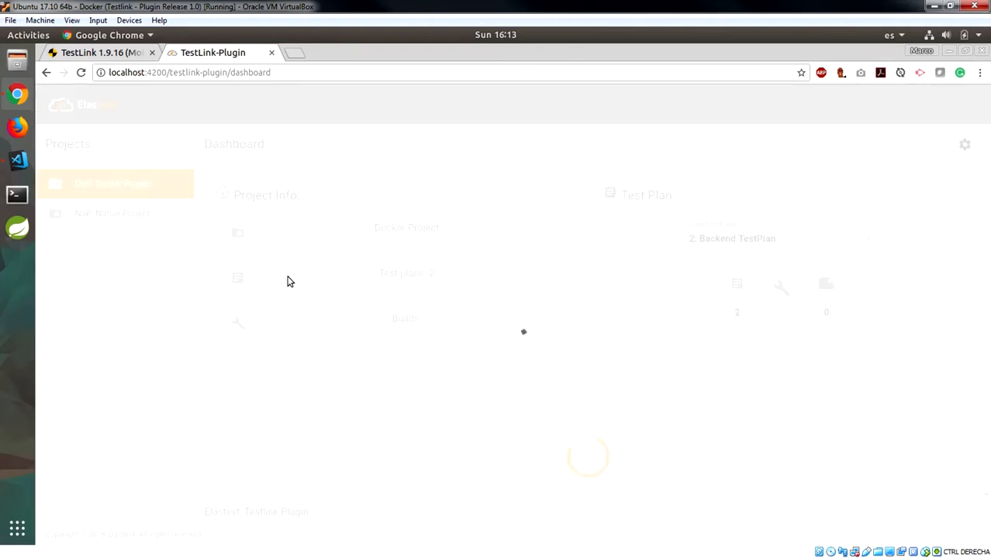
right_click(286, 274)
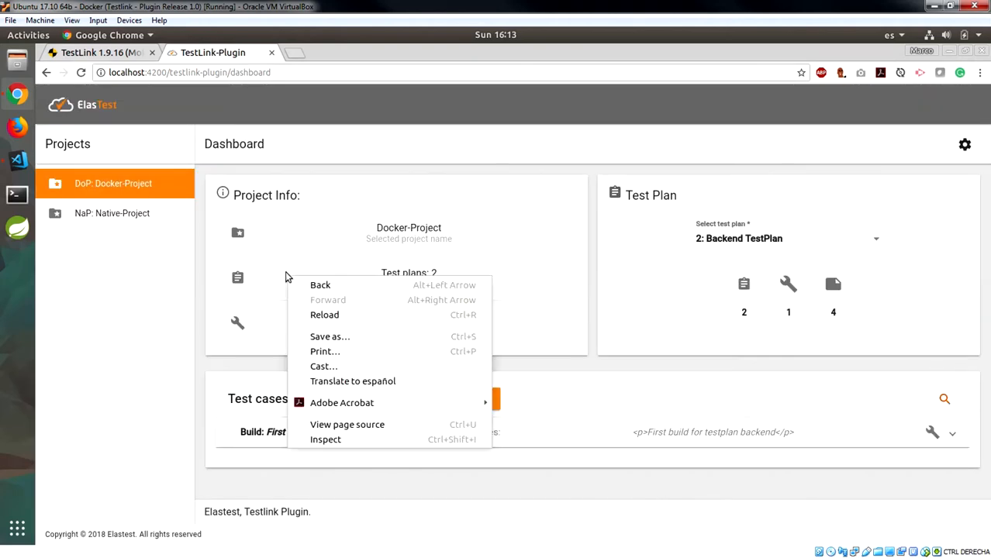
left_click(404, 184)
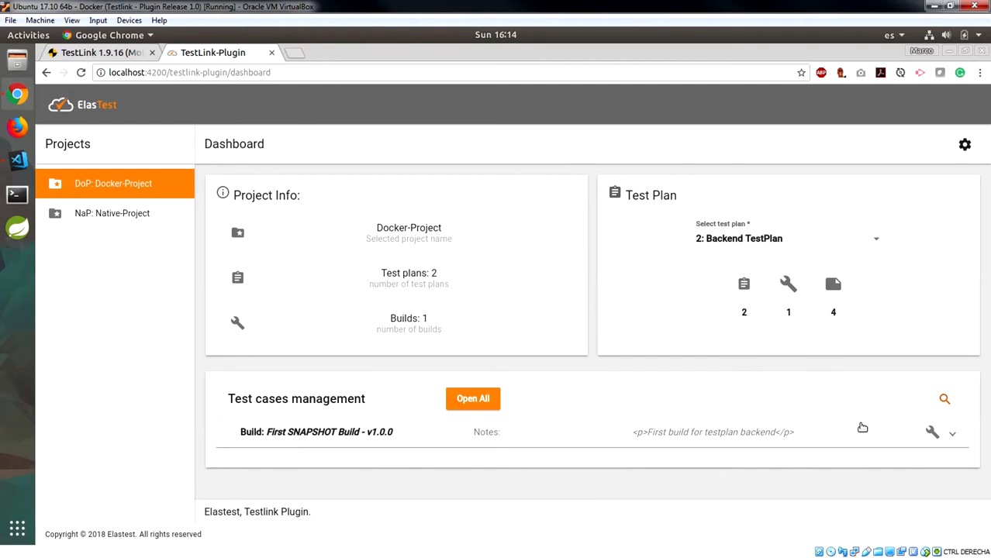
Expand all builds and sort First SNAPSHOT Build's test cases by Test Case name, descending
left_click(484, 405)
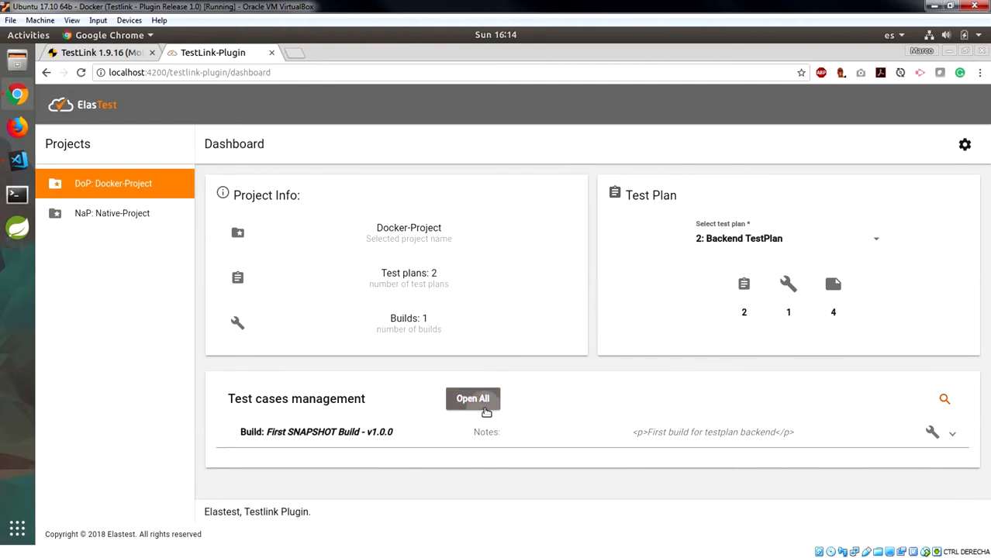
scroll(467, 324, "down", 5)
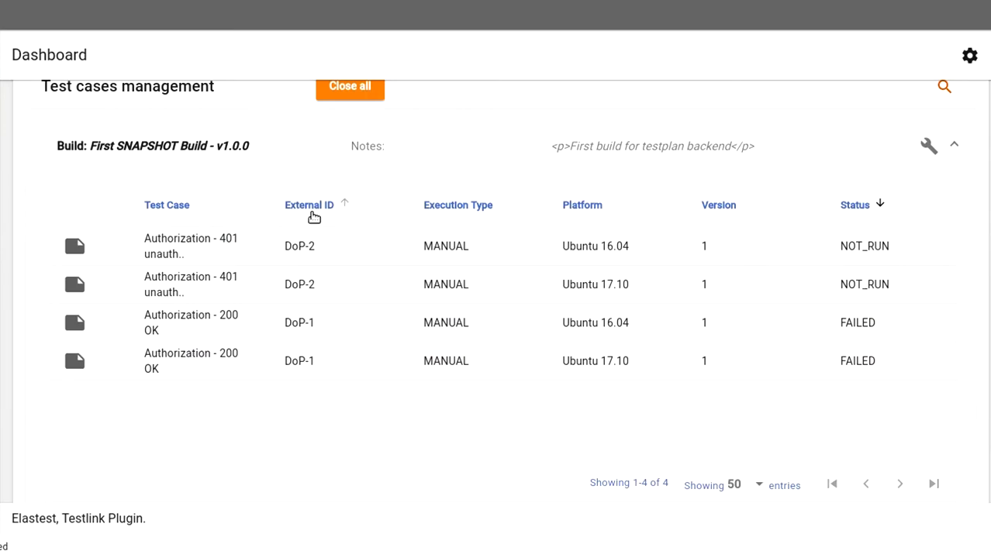
left_click(177, 206)
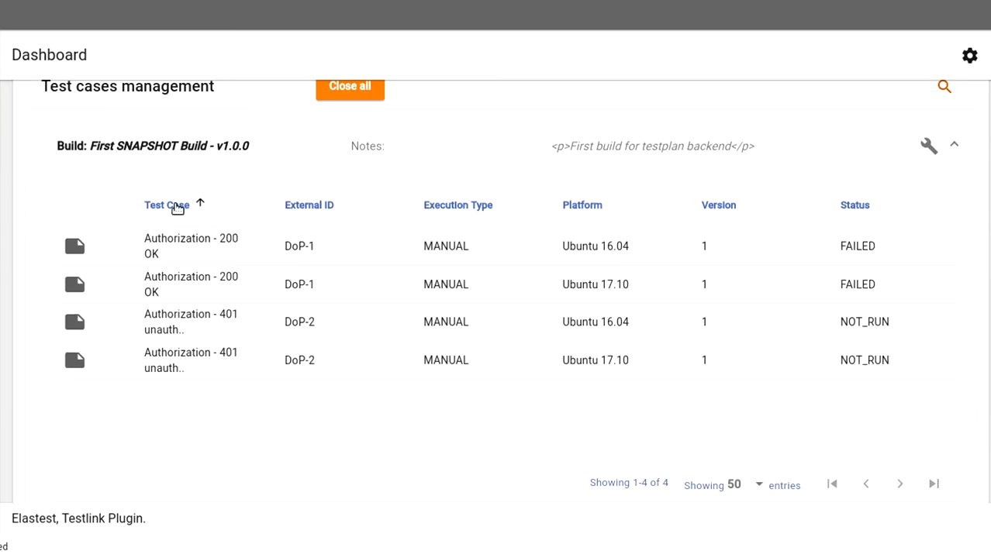
left_click(178, 207)
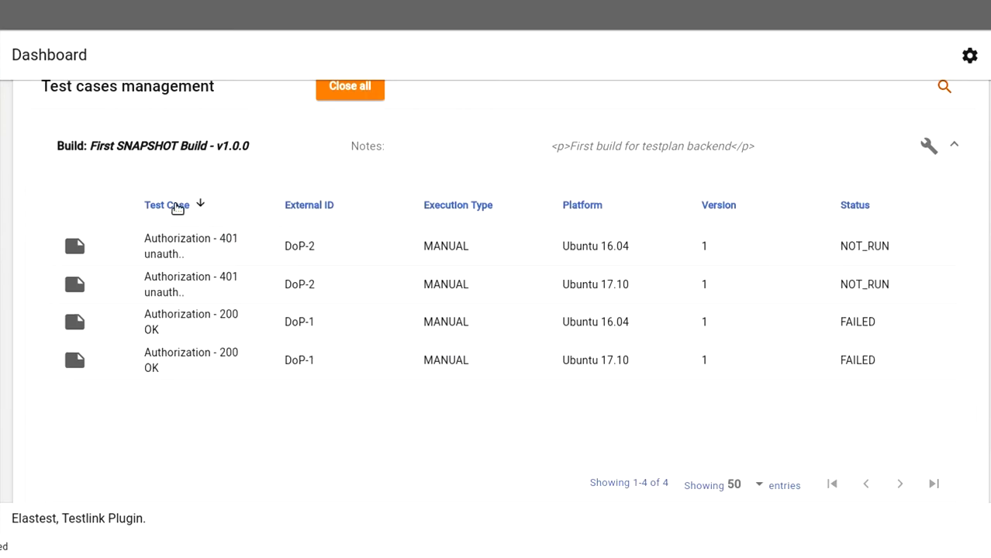
scroll(177, 208, "up", 5)
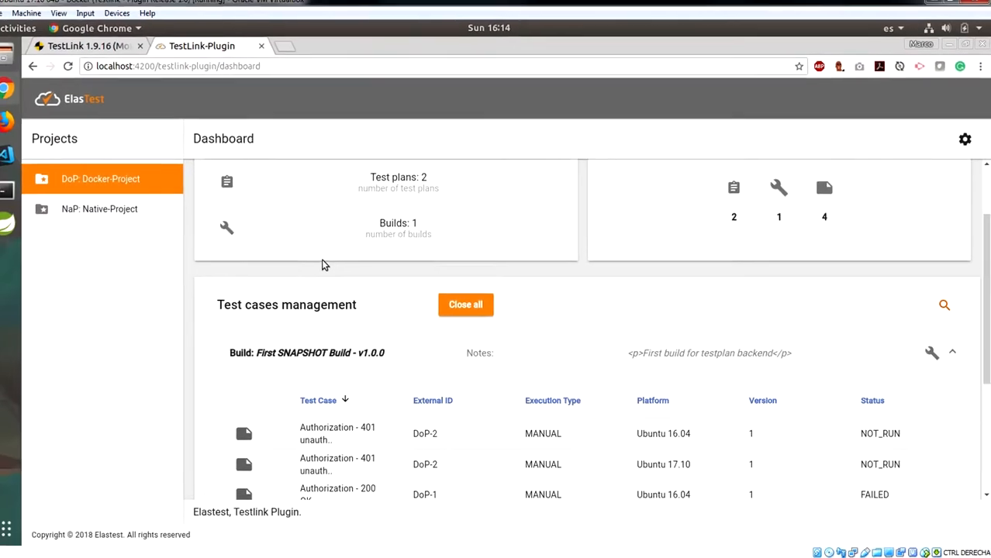
Select 3: FrontEnd TestPlan and collapse its Frontend build's test-case table
left_click(871, 242)
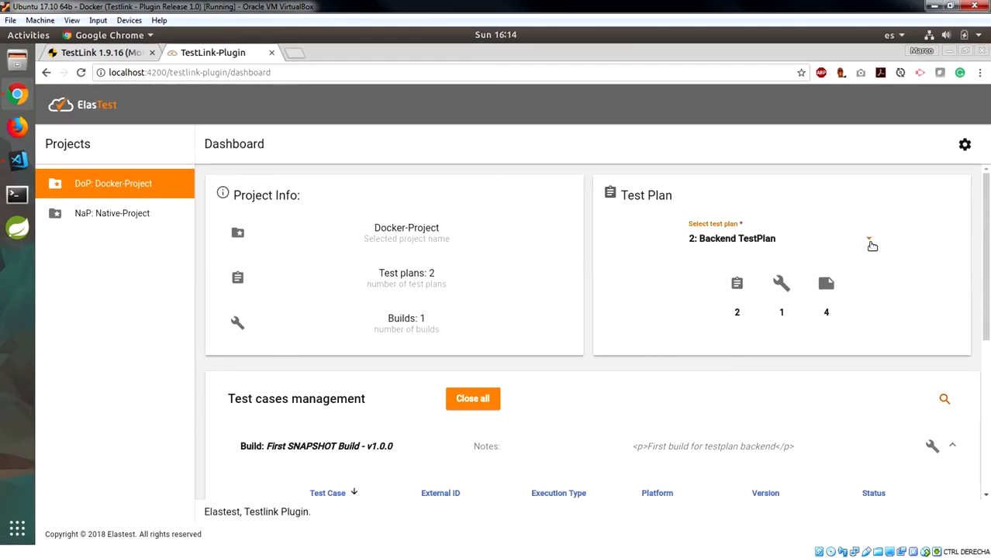
left_click(851, 274)
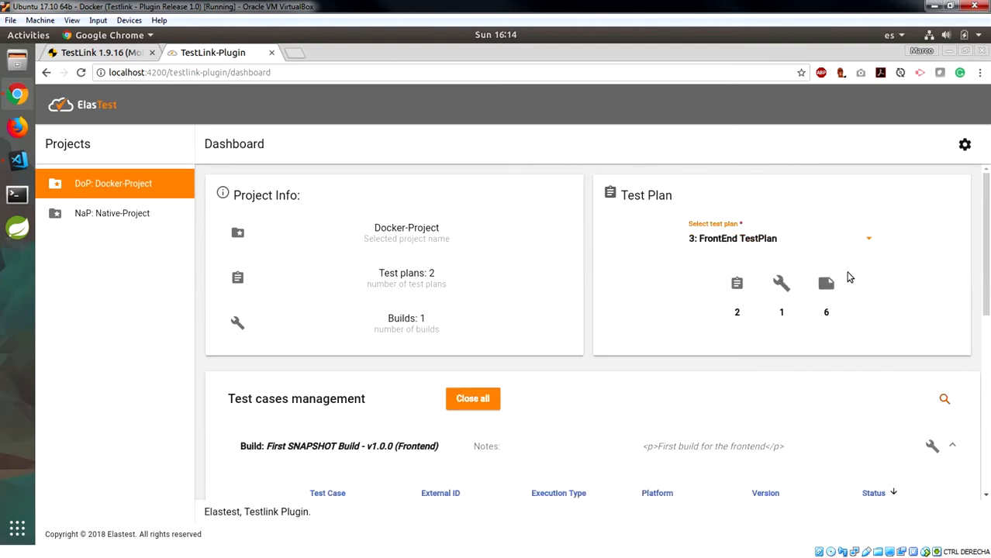
scroll(840, 268, "down", 4)
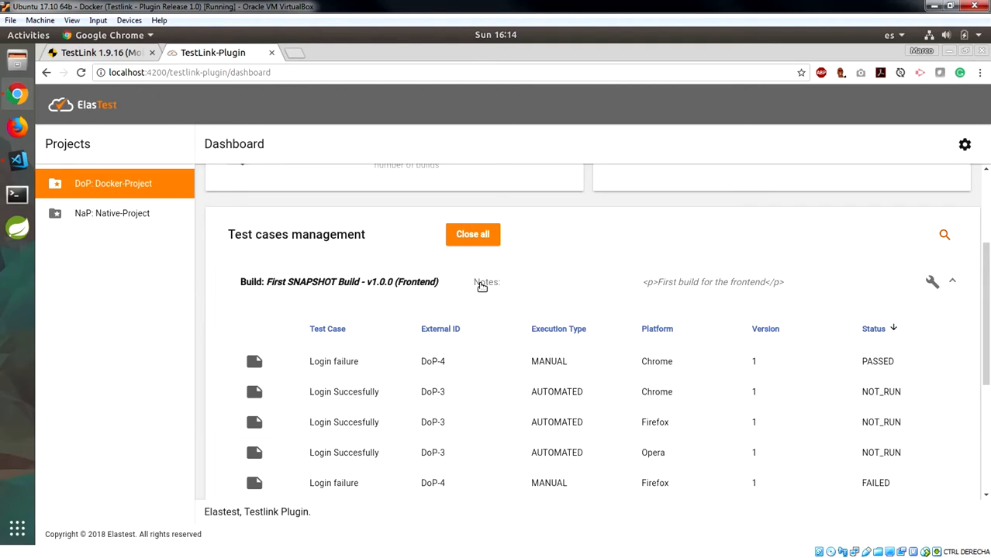
left_click(481, 285)
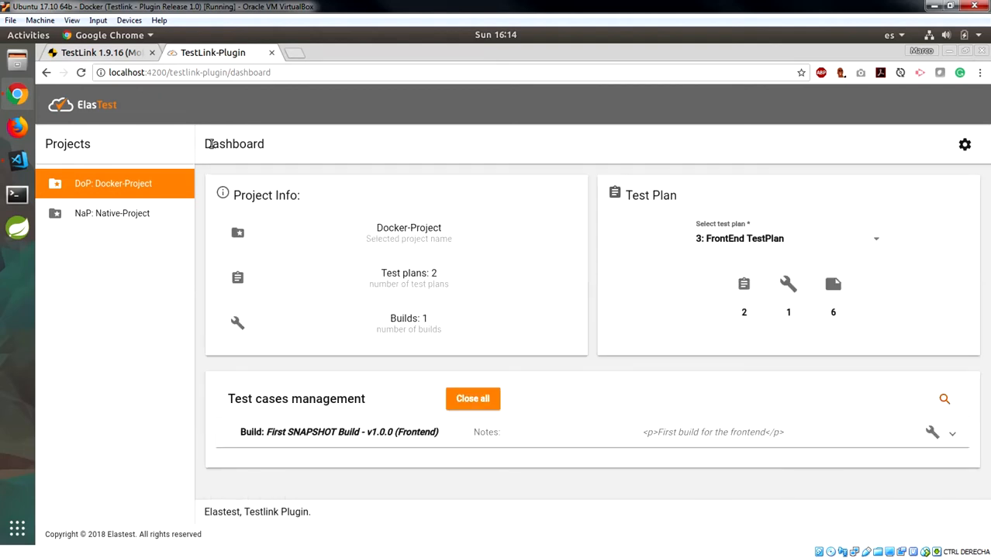
Switch to NaP: Native-Project, expand Build - Round 2 (Level high), sort it by External ID, then collapse it
left_click(118, 220)
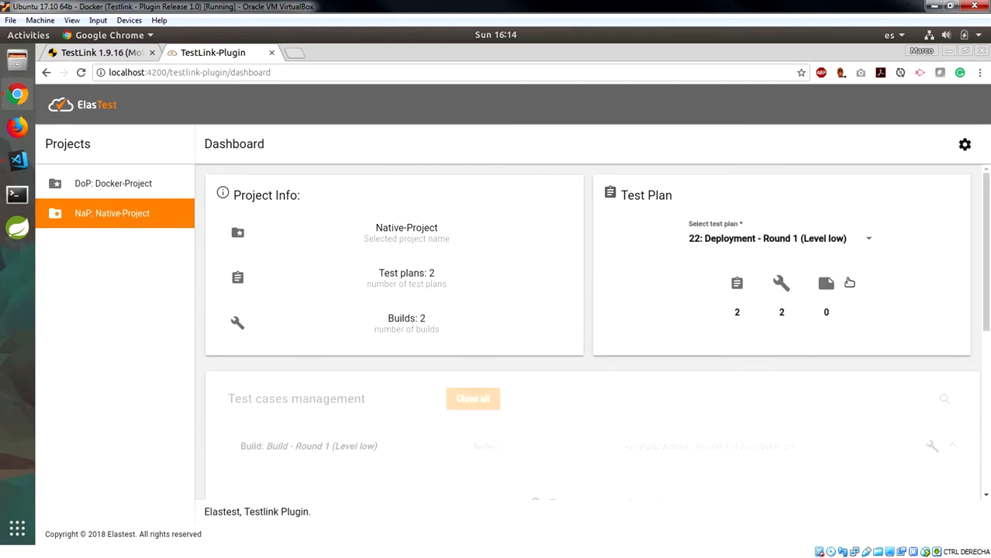
scroll(556, 262, "down", 1)
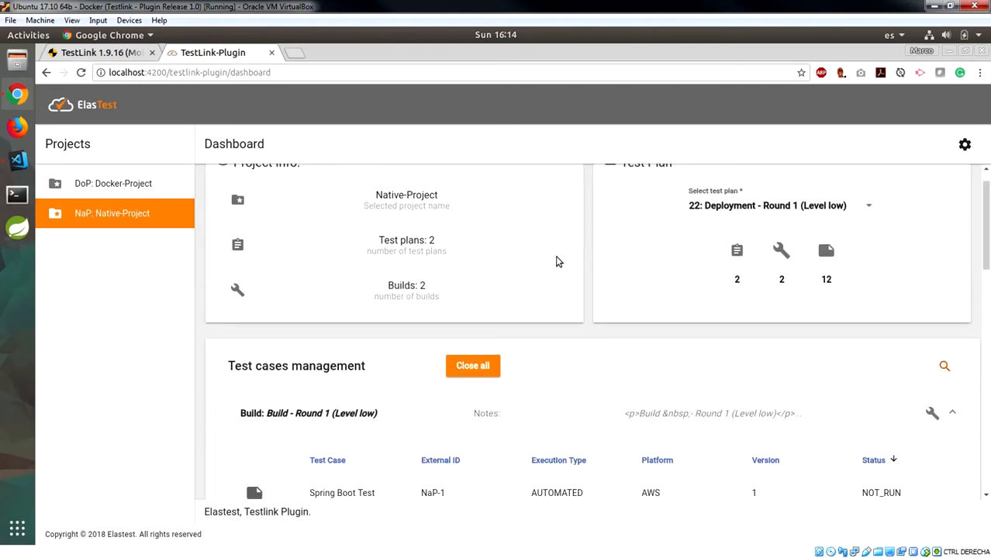
scroll(553, 270, "down", 4)
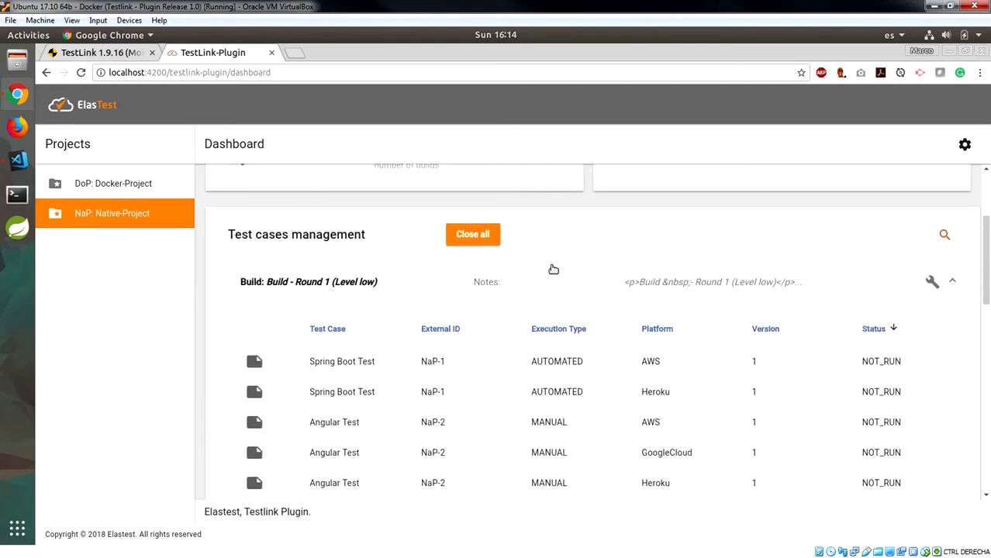
scroll(553, 269, "down", 1)
scroll(553, 269, "down", 1)
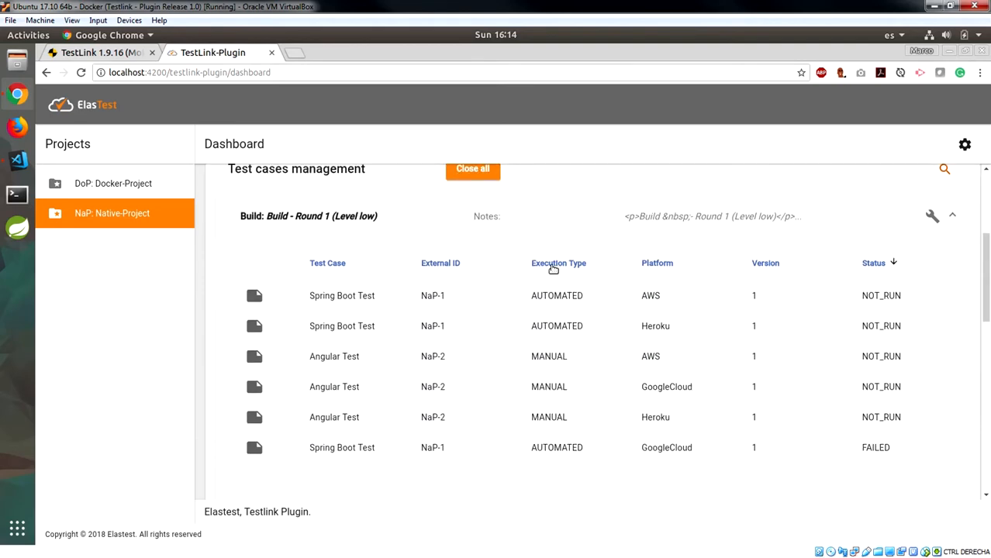
left_click(549, 218)
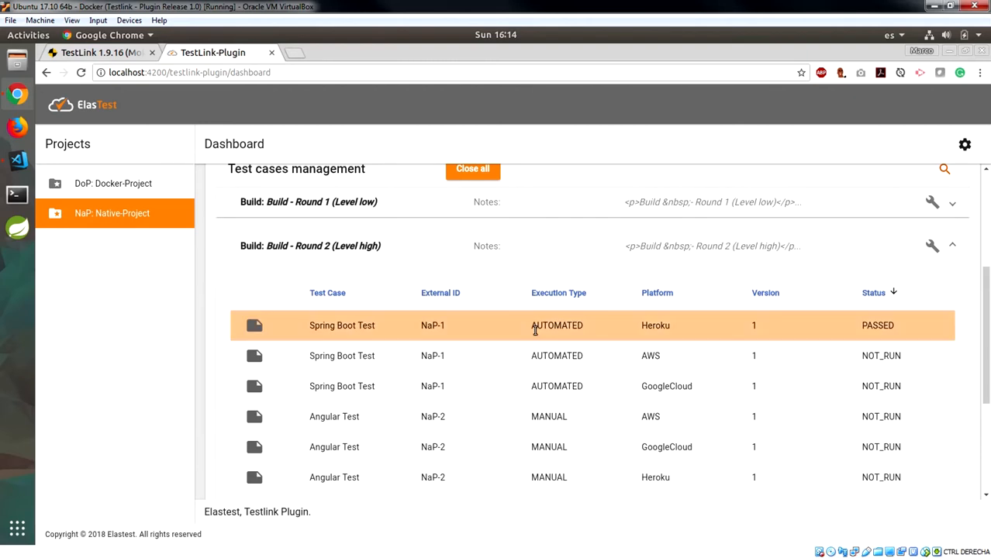
left_click(442, 298)
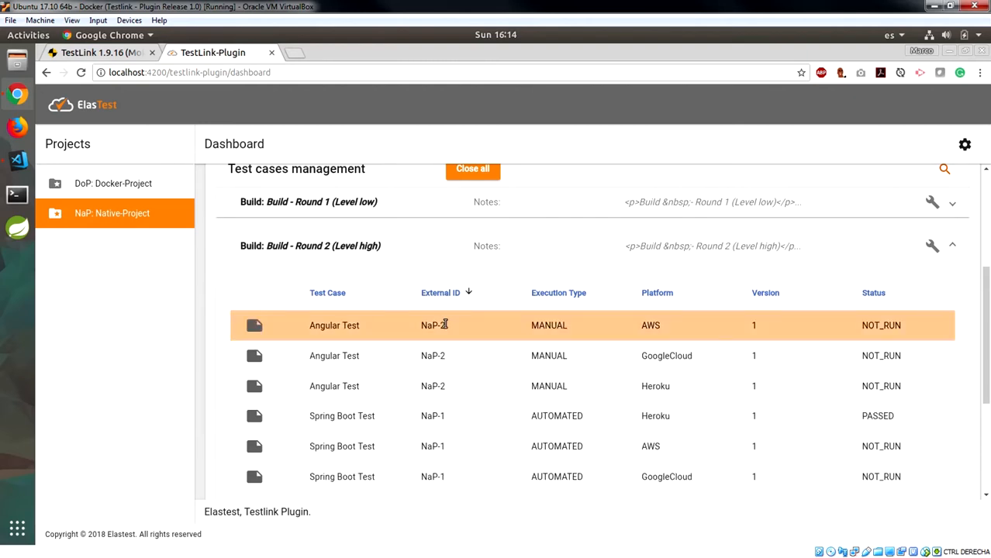
left_click(562, 257)
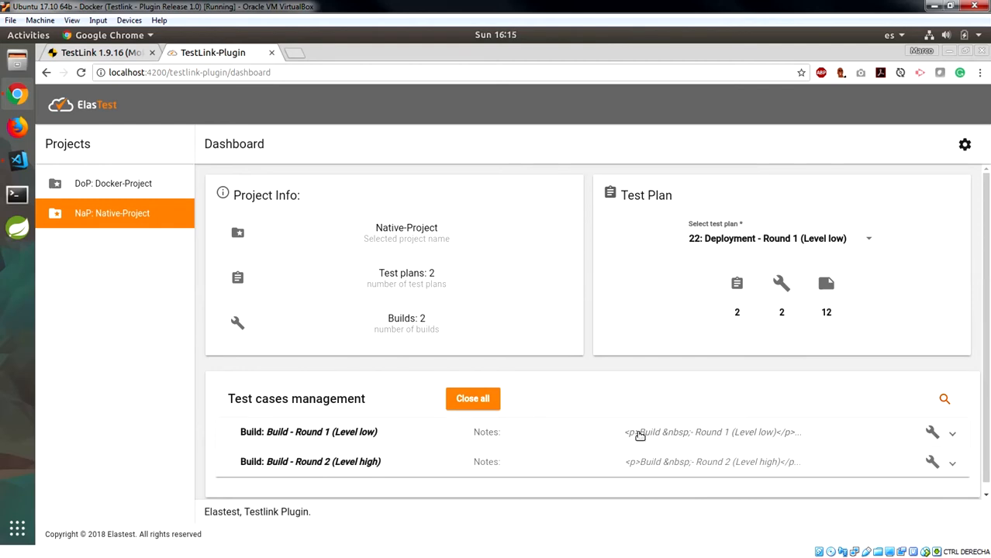
Return to DoP: Docker-Project and open the DoP-2 Authorization 401 run page for Ubuntu 17.10
left_click(105, 190)
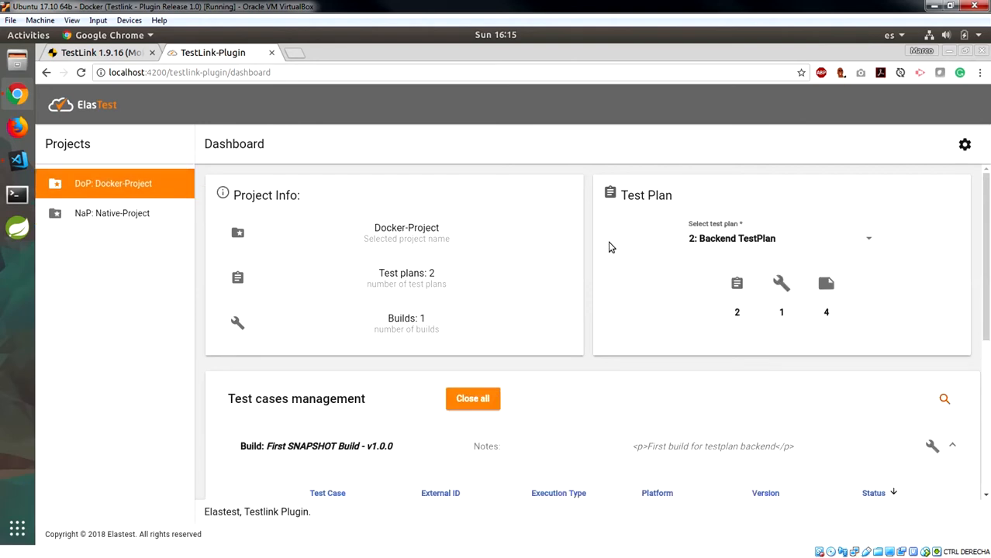
scroll(609, 243, "down", 3)
scroll(609, 246, "down", 2)
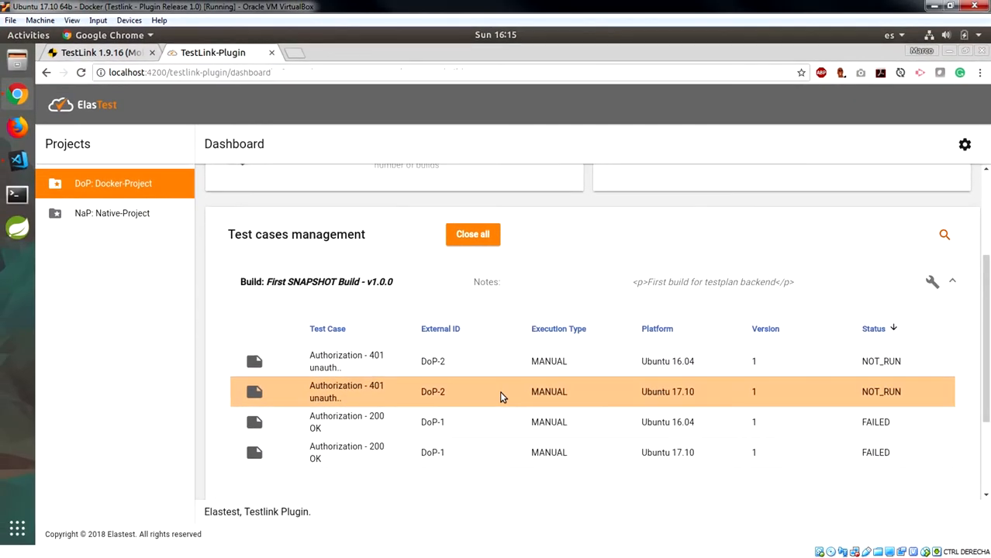
left_click(500, 391)
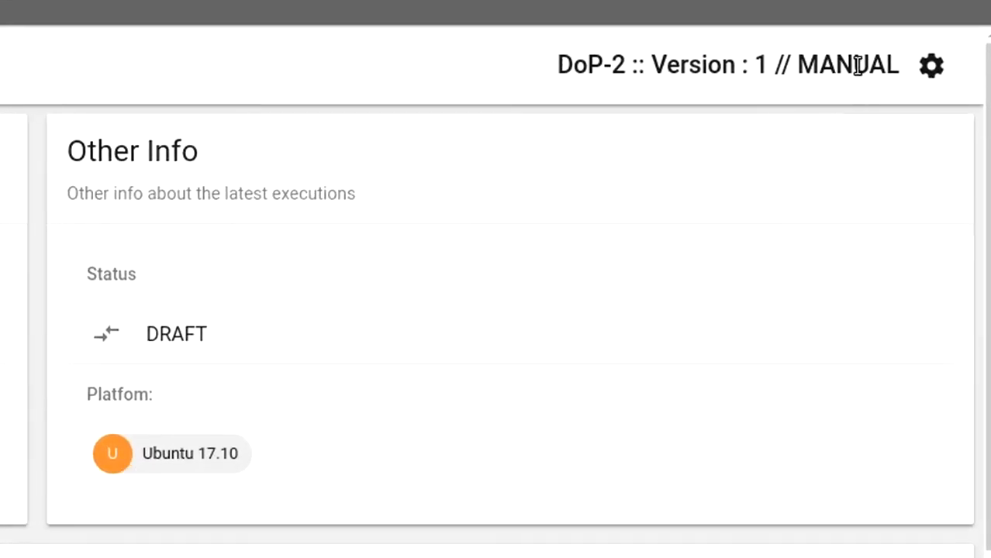
left_click_drag(858, 65, 574, 73)
left_click(403, 79)
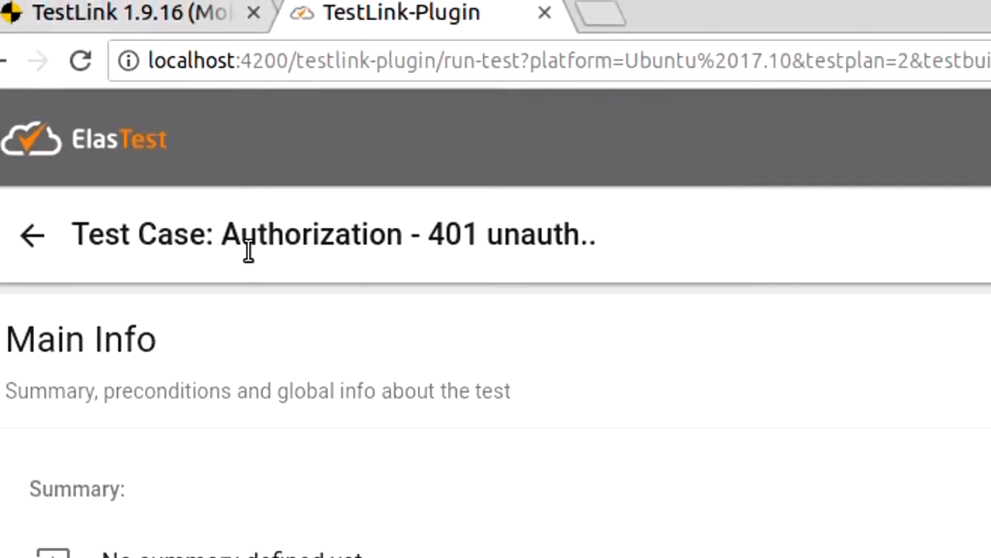
scroll(248, 249, "down", 3)
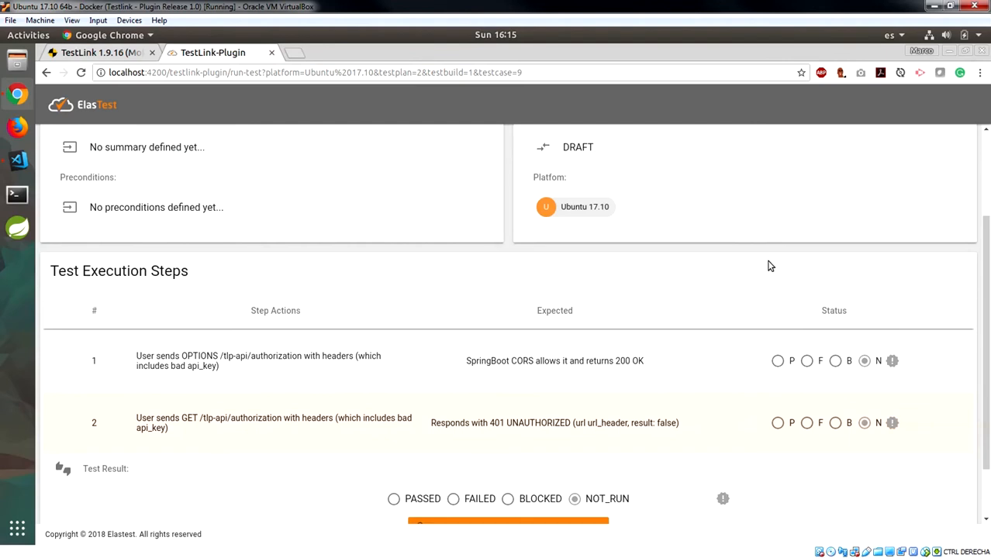
Mark test execution step 1 as passed and step 2 as failed
left_click(778, 361)
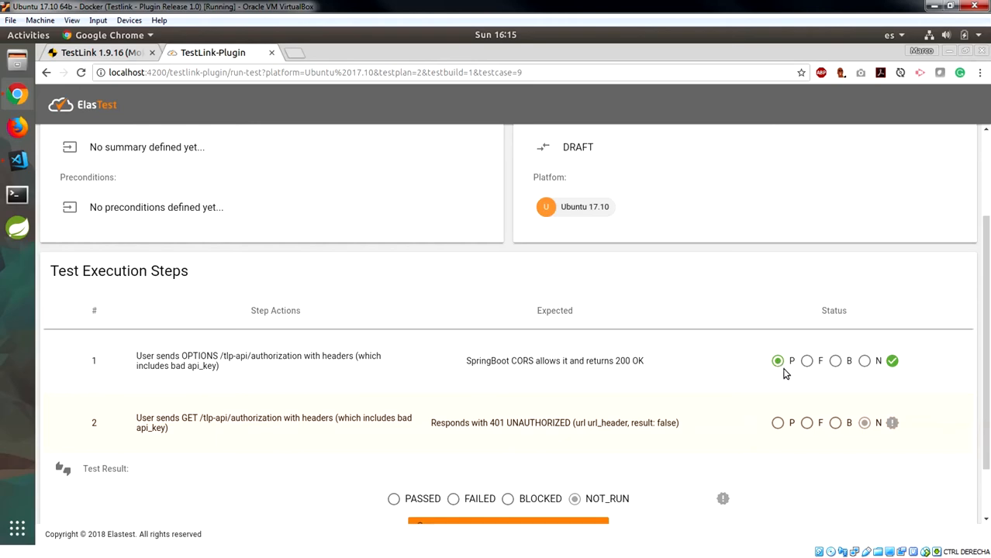
scroll(780, 409, "down", 2)
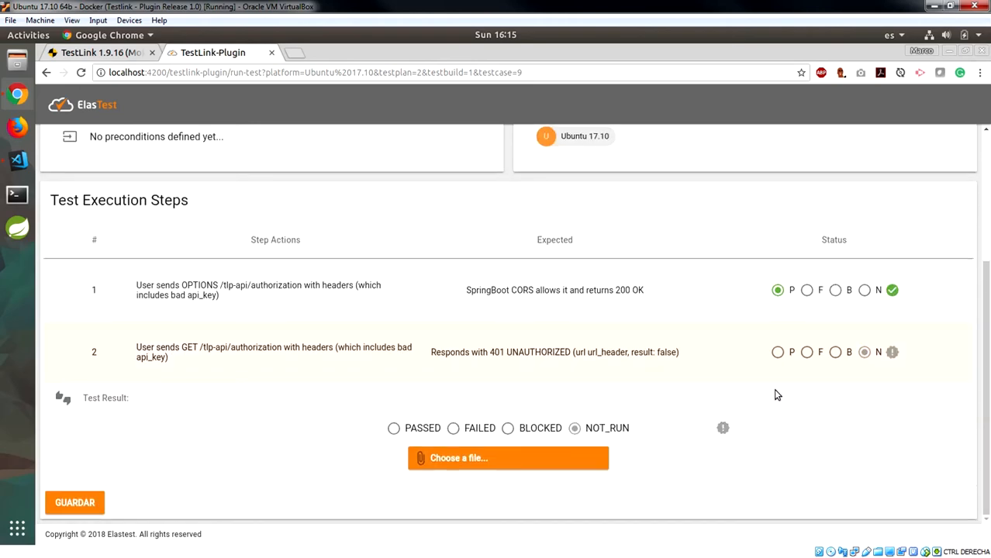
left_click(806, 352)
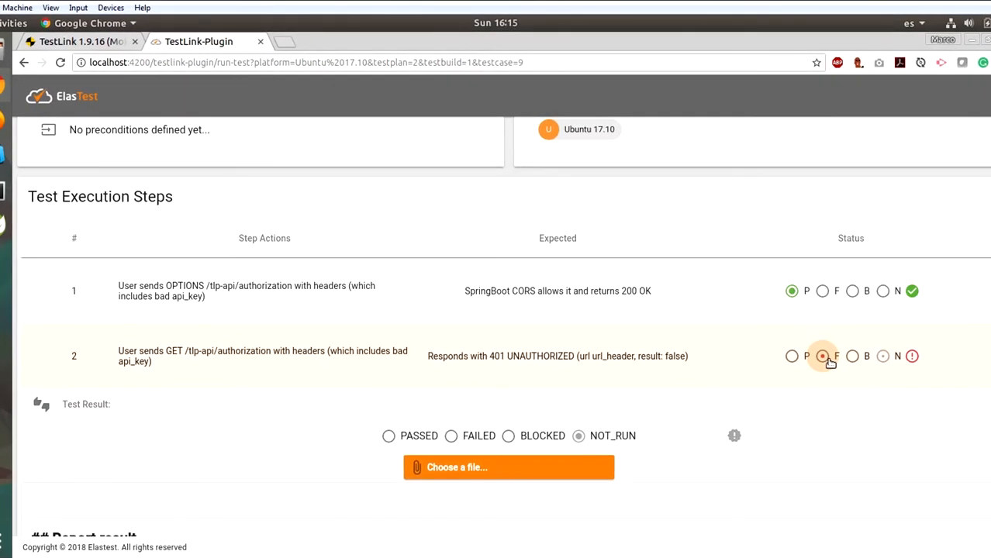
scroll(830, 361, "down", 3)
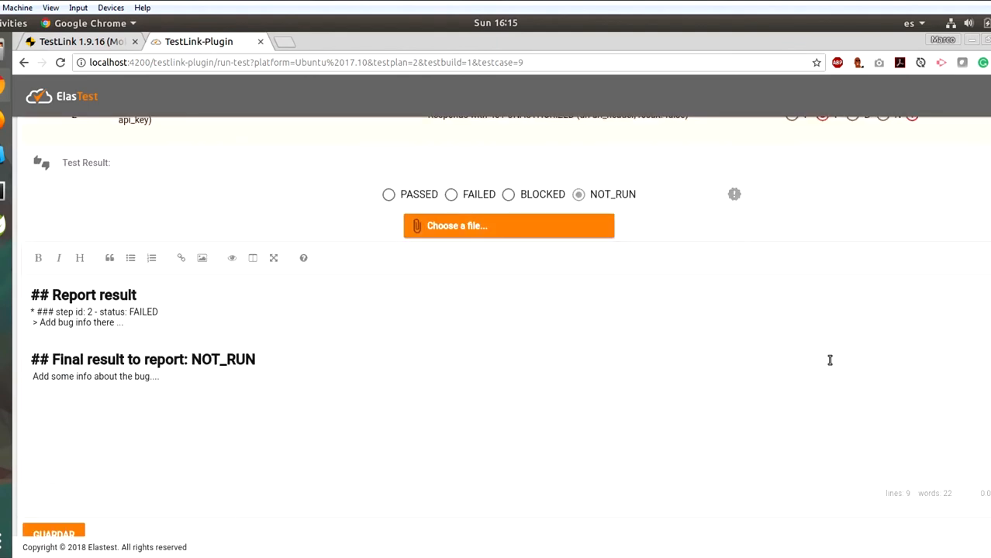
double_click(148, 314)
Attempt saving with the overall result still NOT_RUN, triggering the Invalid Report warning
scroll(416, 388, "up", 2)
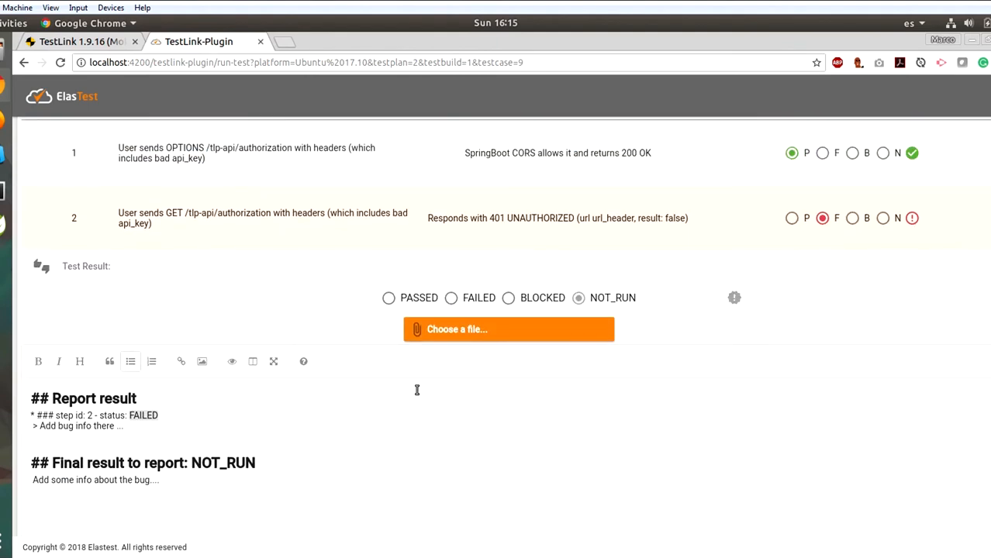
scroll(417, 389, "down", 1)
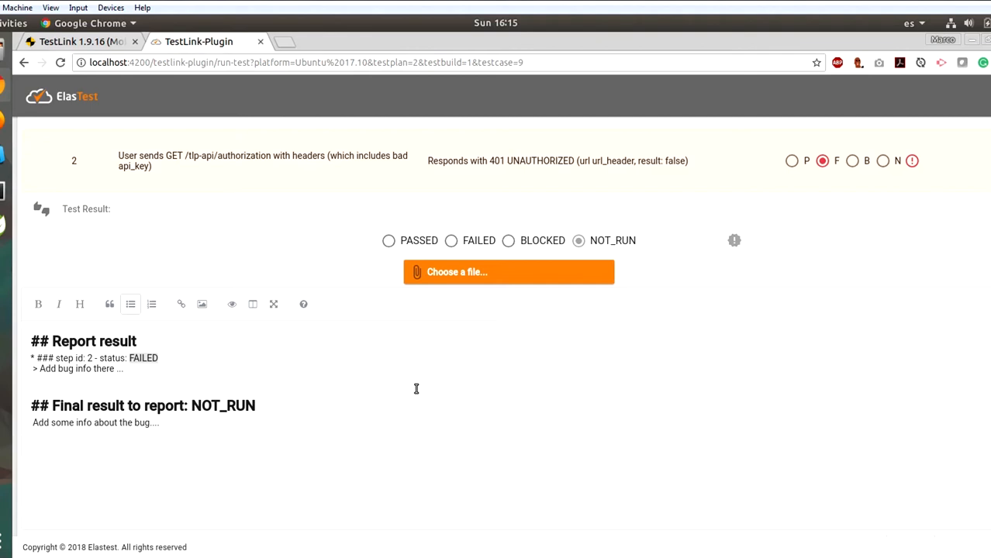
scroll(416, 389, "up", 1)
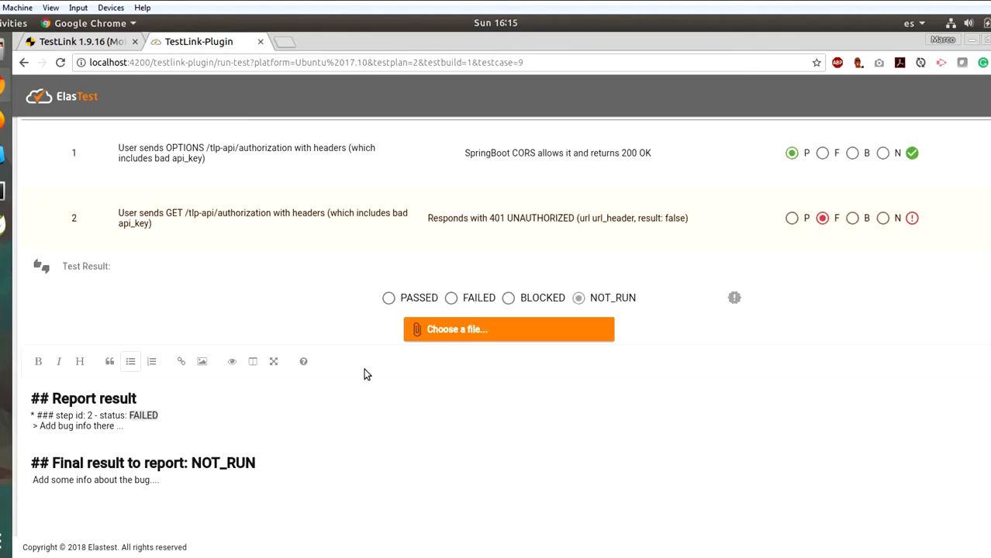
scroll(200, 454, "down", 2)
left_click(54, 515)
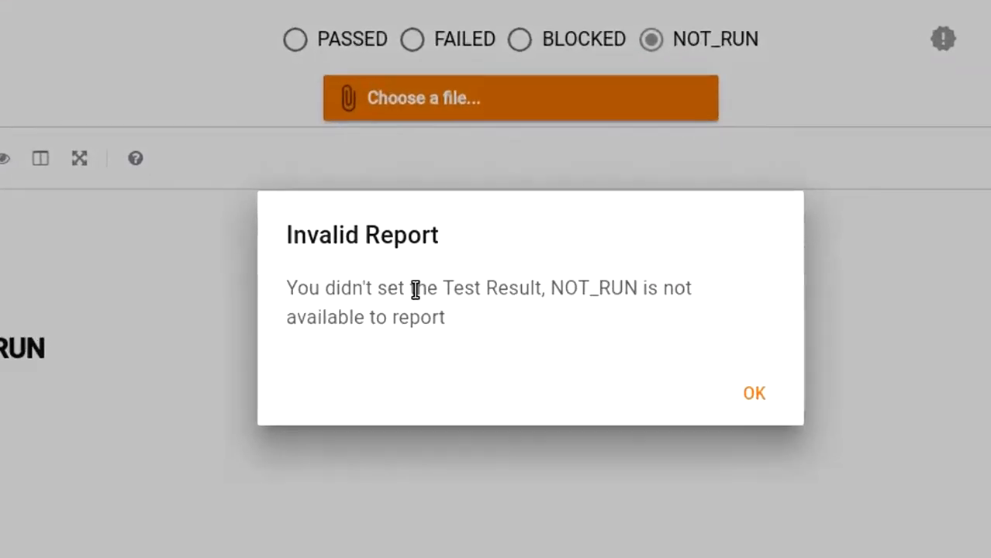
Dismiss the invalid report warning, mark the result FAILED, and enter 'some info about the bug, open #32 BUG'
left_click(746, 395)
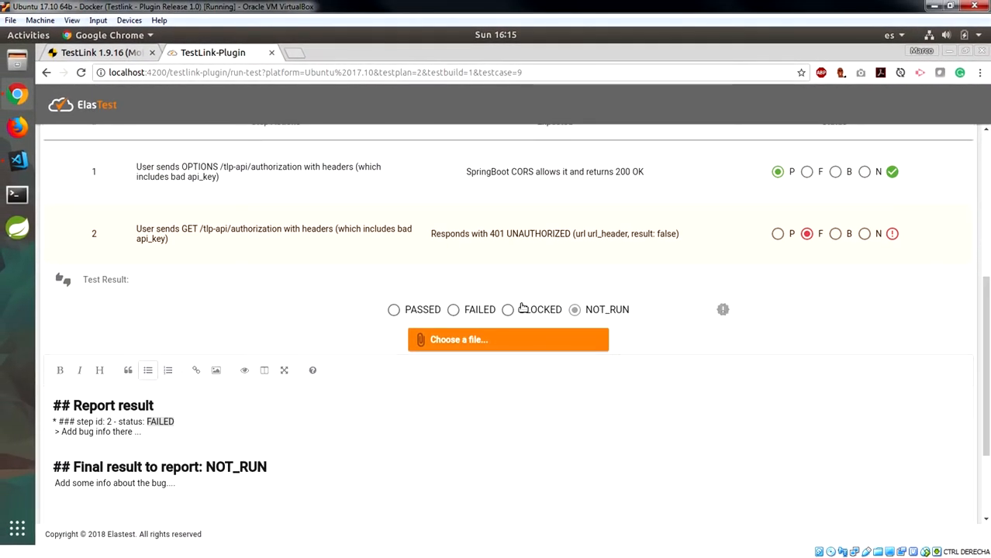
left_click(466, 312)
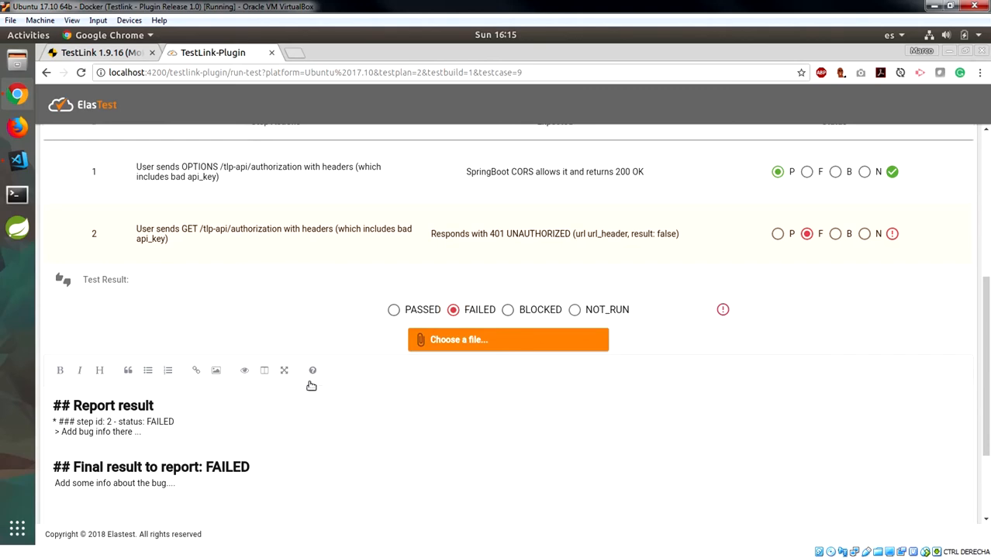
left_click(152, 432)
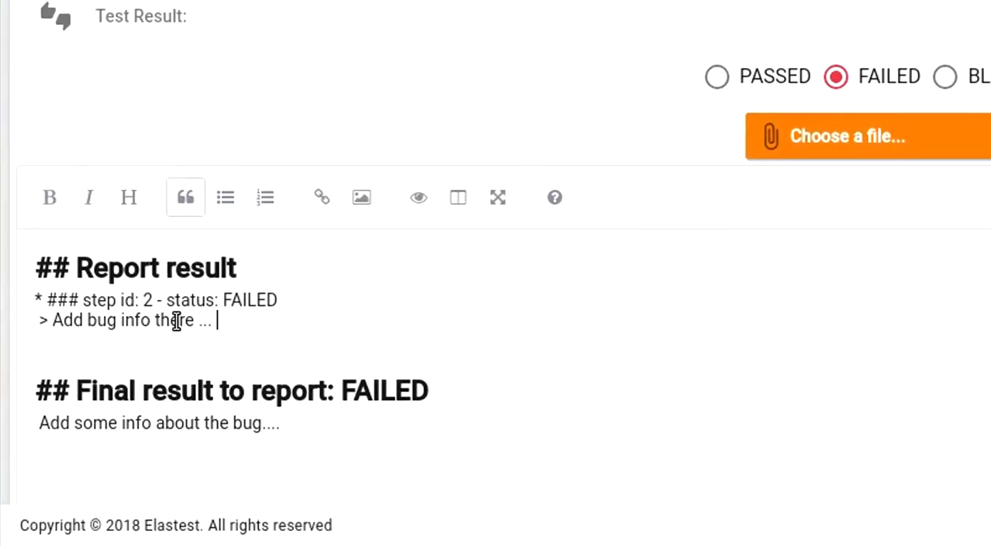
left_click_drag(216, 320, 51, 324)
type("some info")
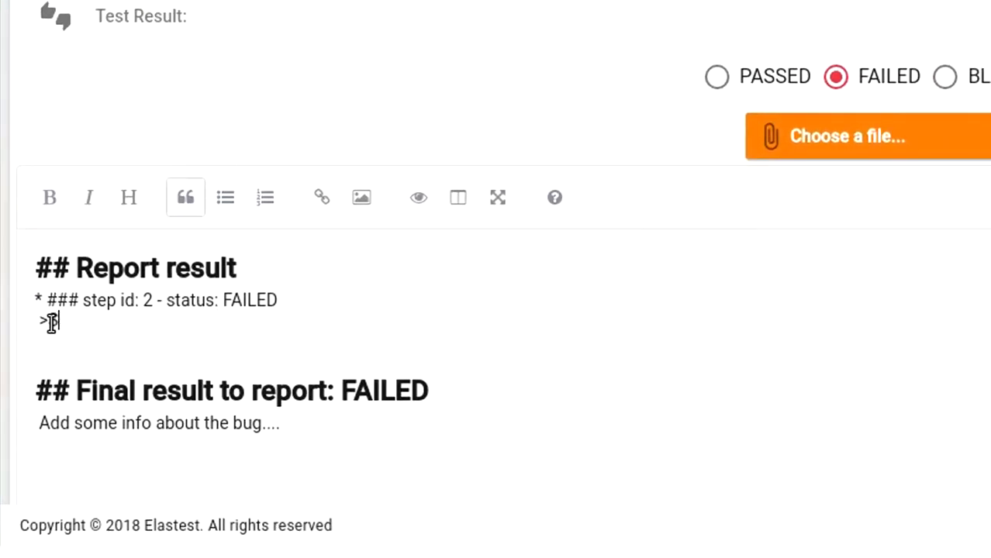
type(" ab")
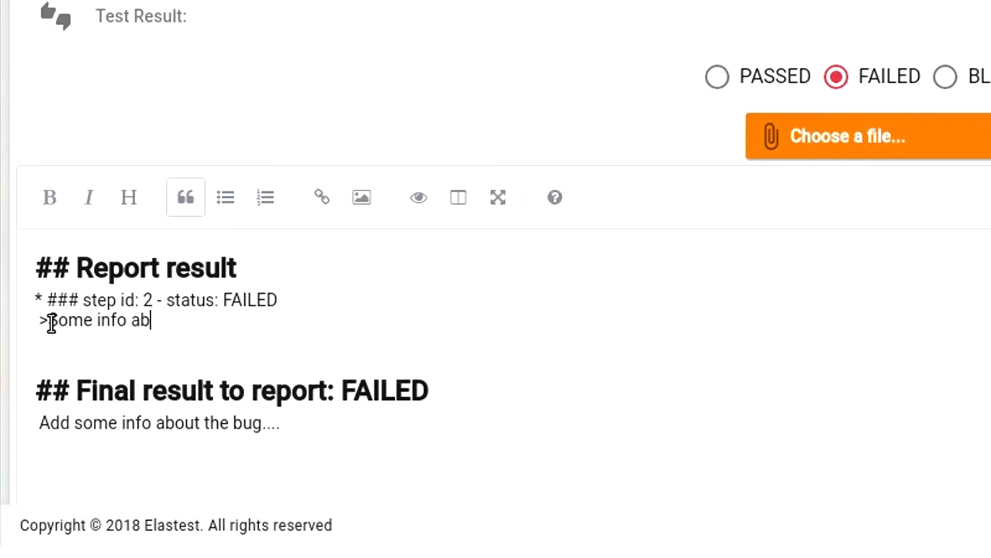
type("out the bug, ")
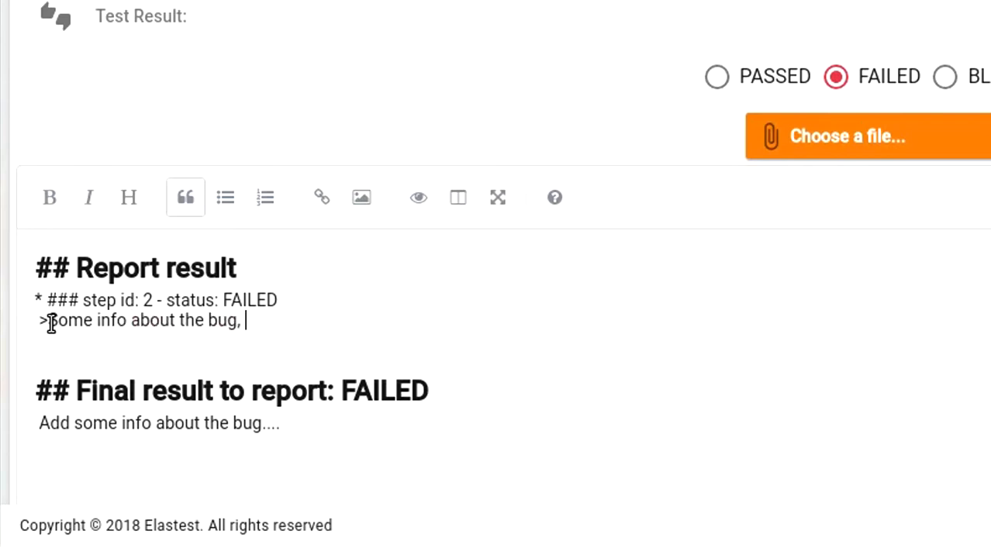
type("open #32")
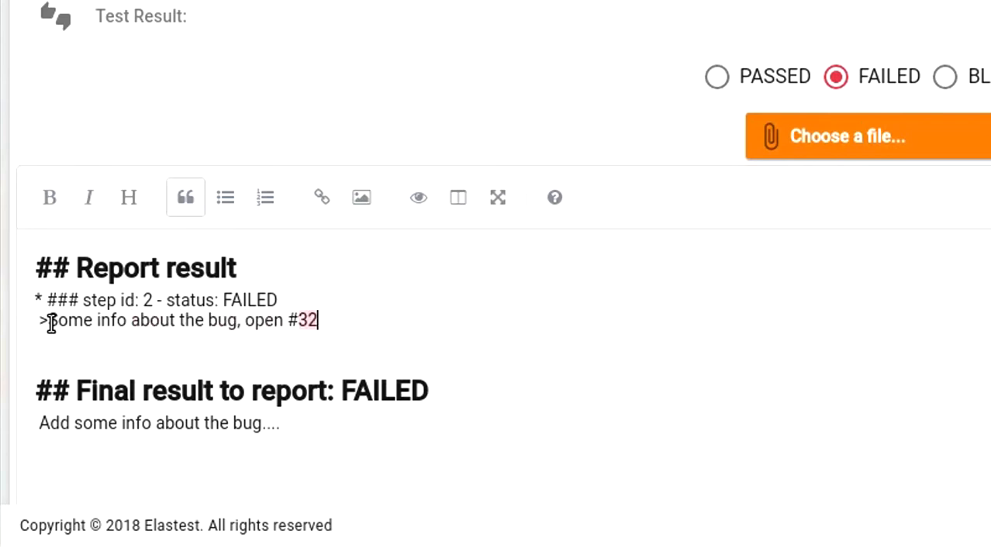
type(" BUG")
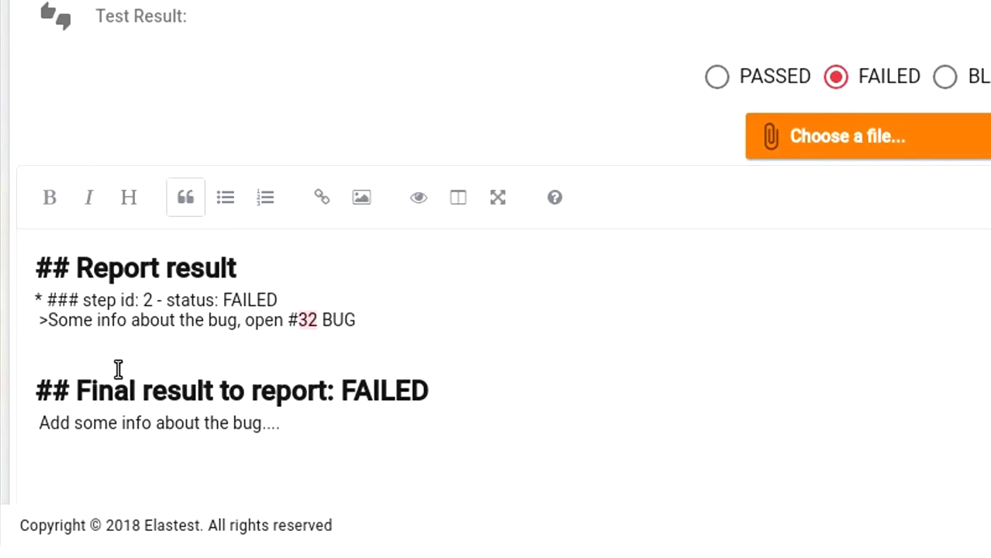
Replace the final placeholder line with 'Finally, report the fail.'
scroll(154, 392, "down", 1)
left_click_drag(285, 358, 34, 362)
type("Fin")
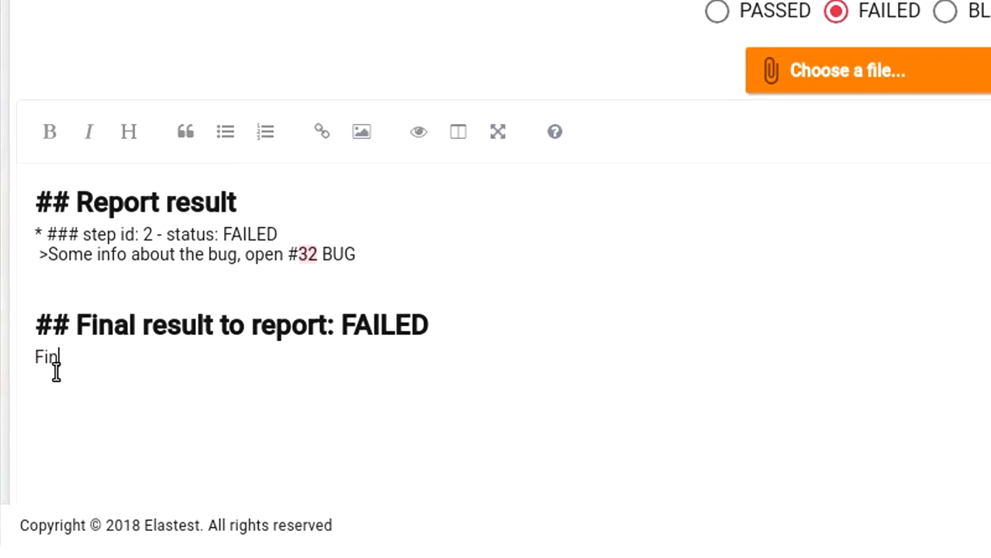
type("ally, report t")
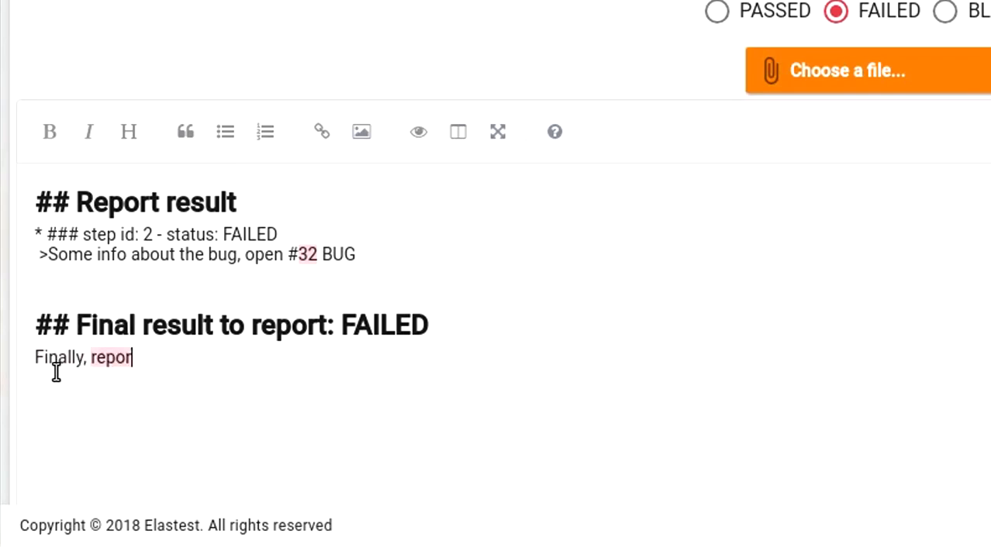
type("he fail")
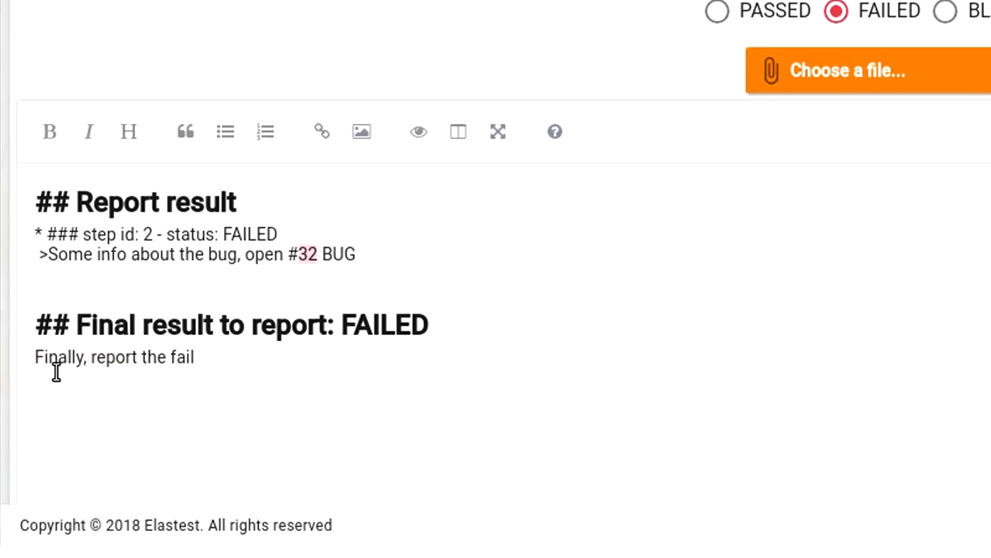
type(".")
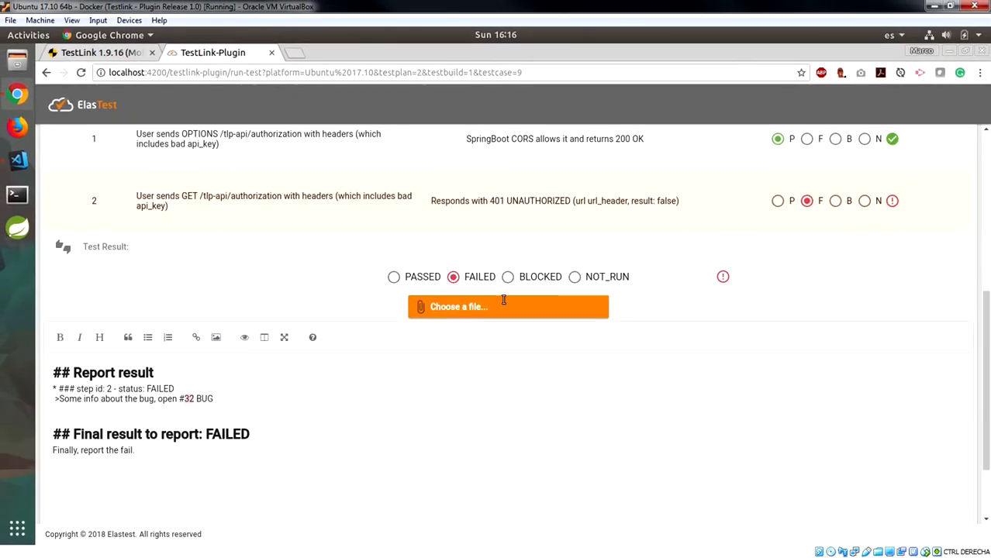
left_click(492, 308)
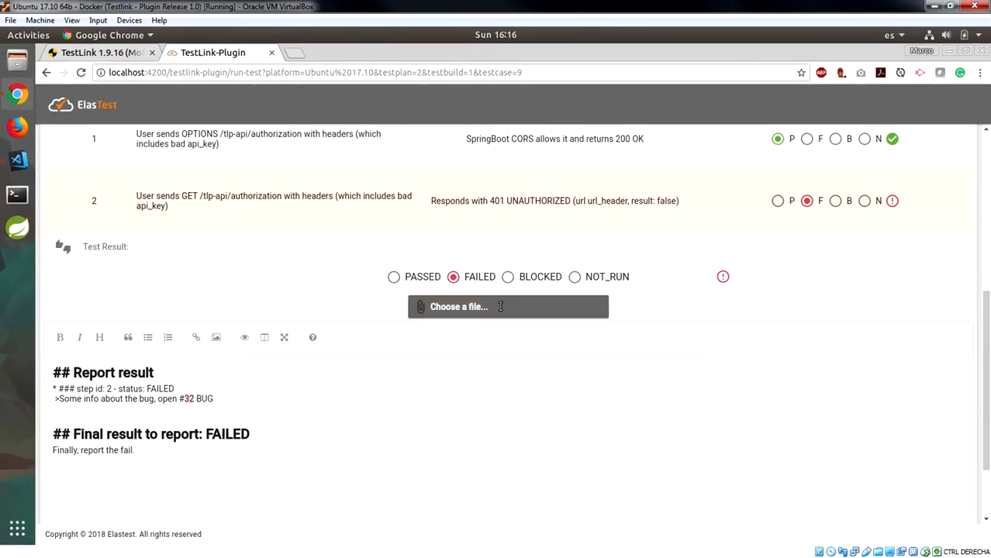
Swap the mistakenly attached bg1.jpg for the image failed-test-26568144.jpg
left_click(542, 314)
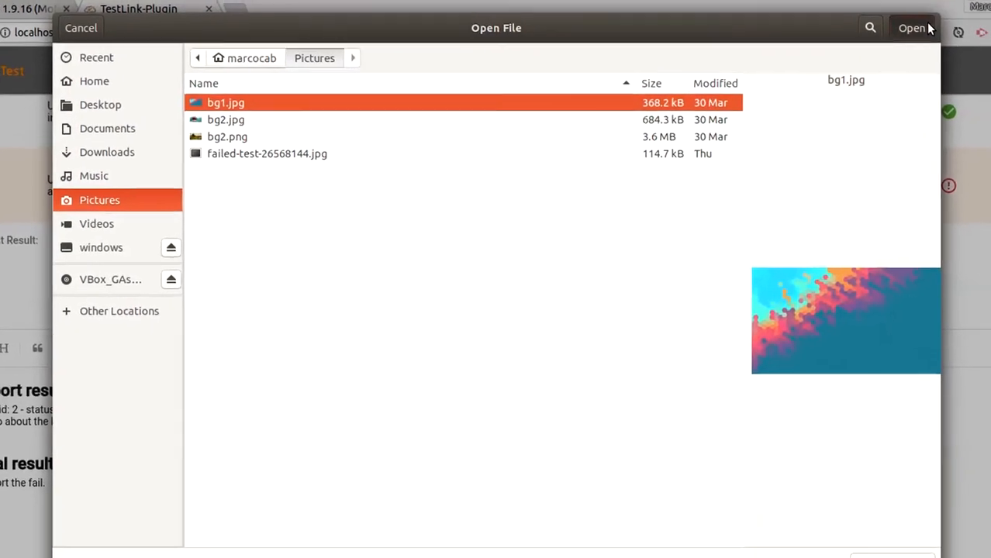
key("Return")
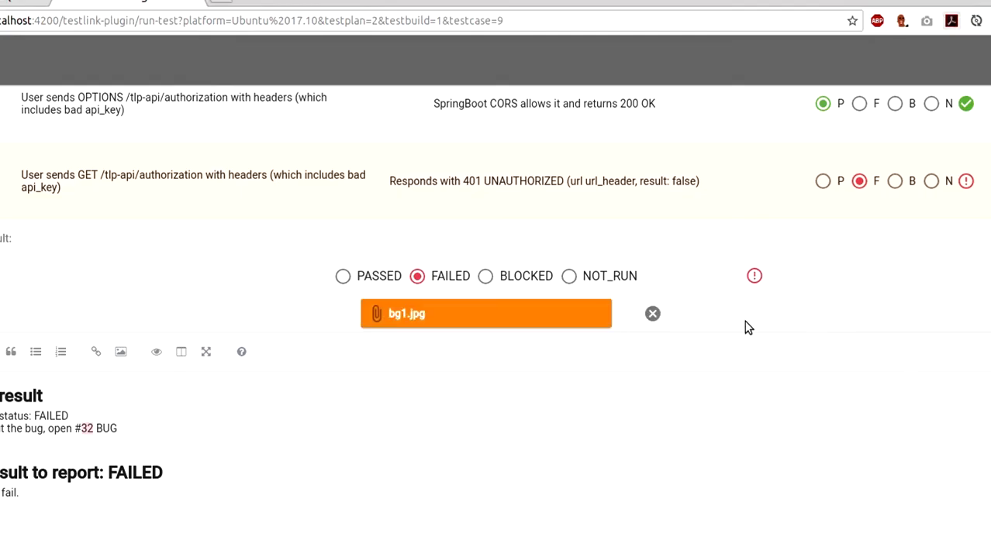
left_click(652, 313)
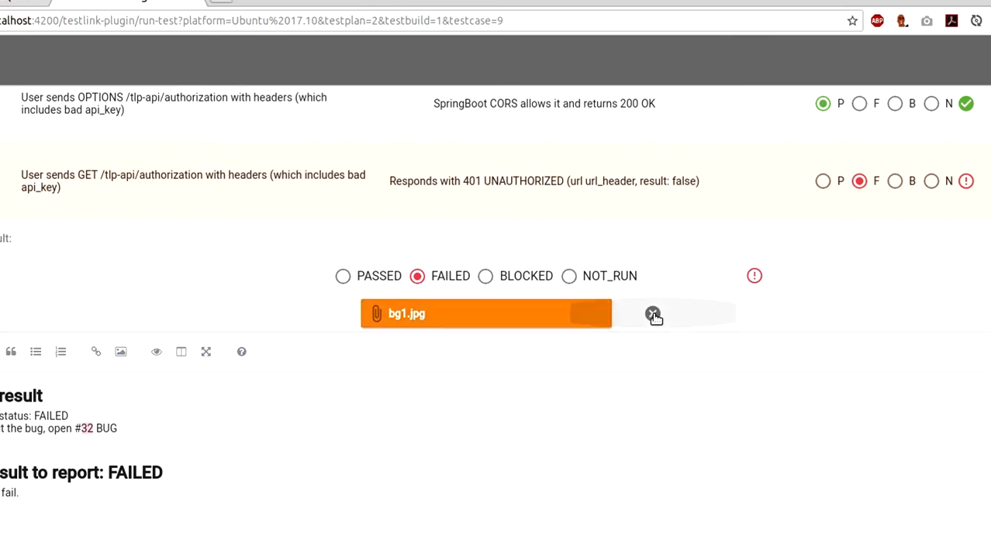
left_click(529, 320)
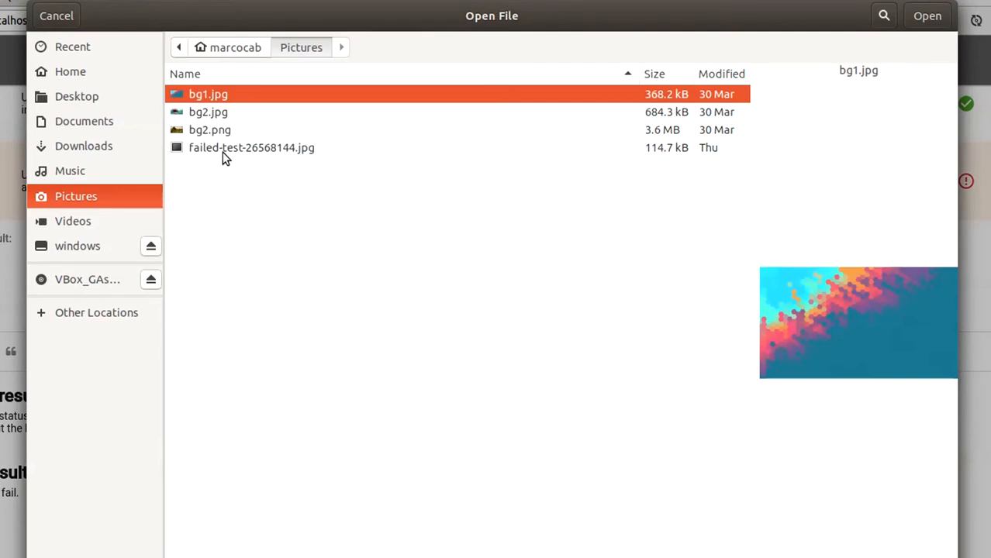
left_click(222, 152)
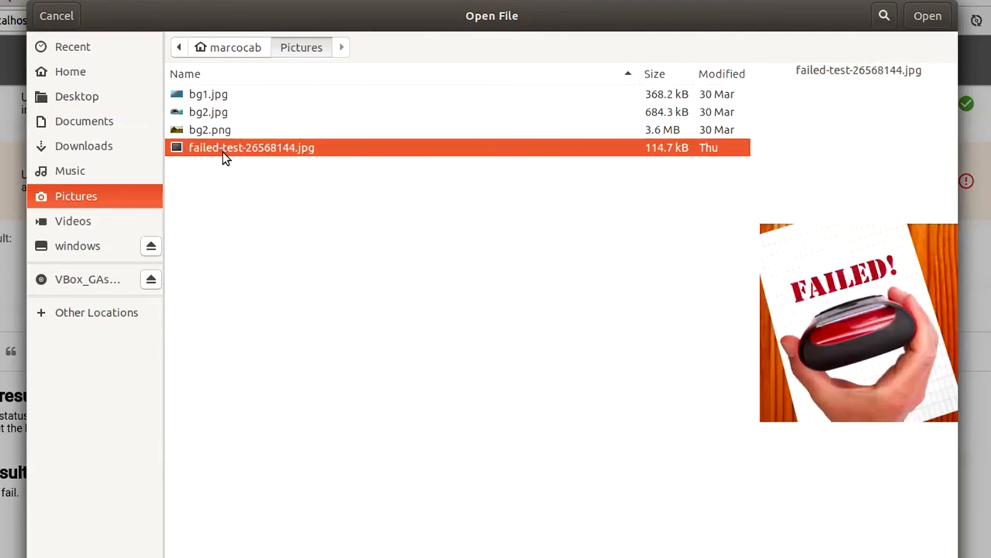
left_click(929, 16)
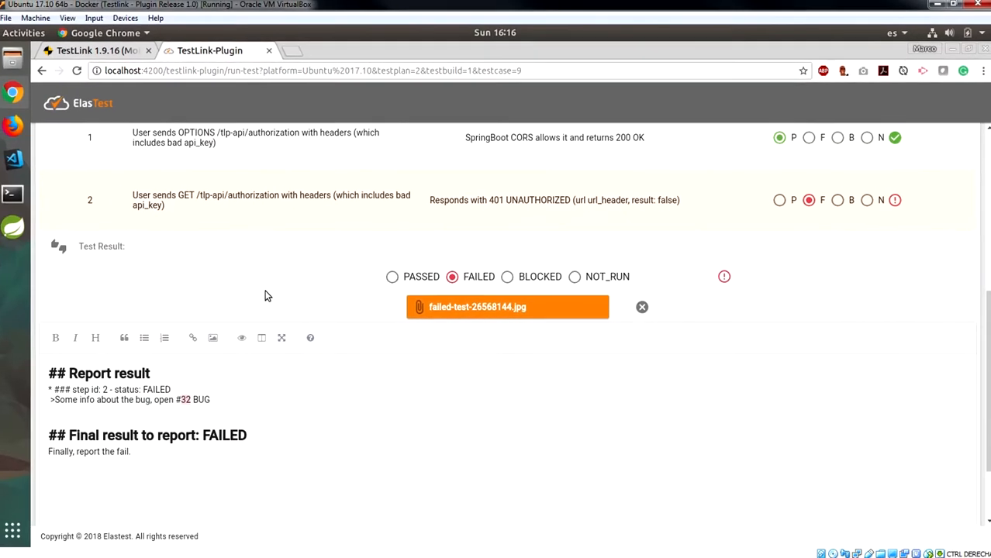
scroll(266, 293, "down", 3)
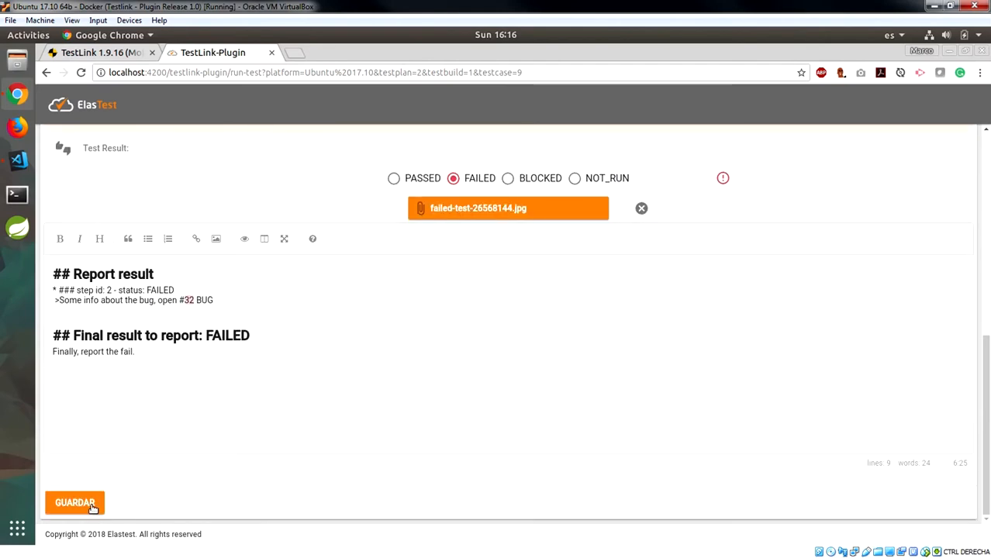
Submit the completed FAILED test result and acknowledge the success message
left_click(92, 505)
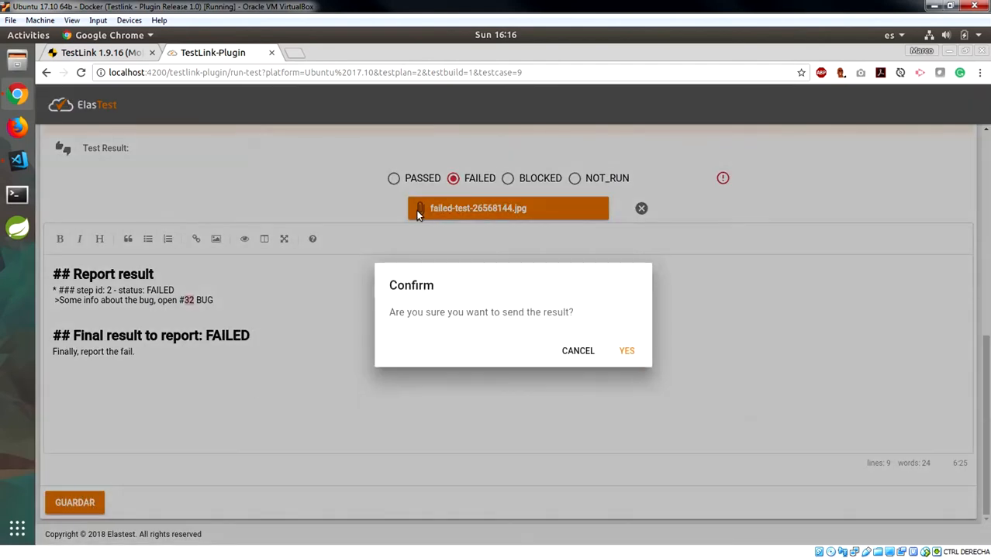
left_click(626, 352)
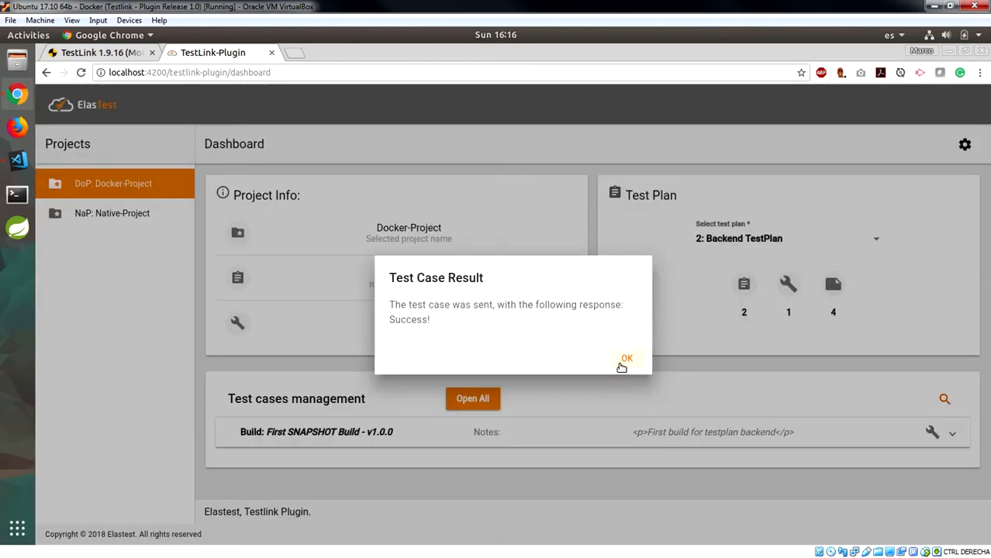
left_click(624, 361)
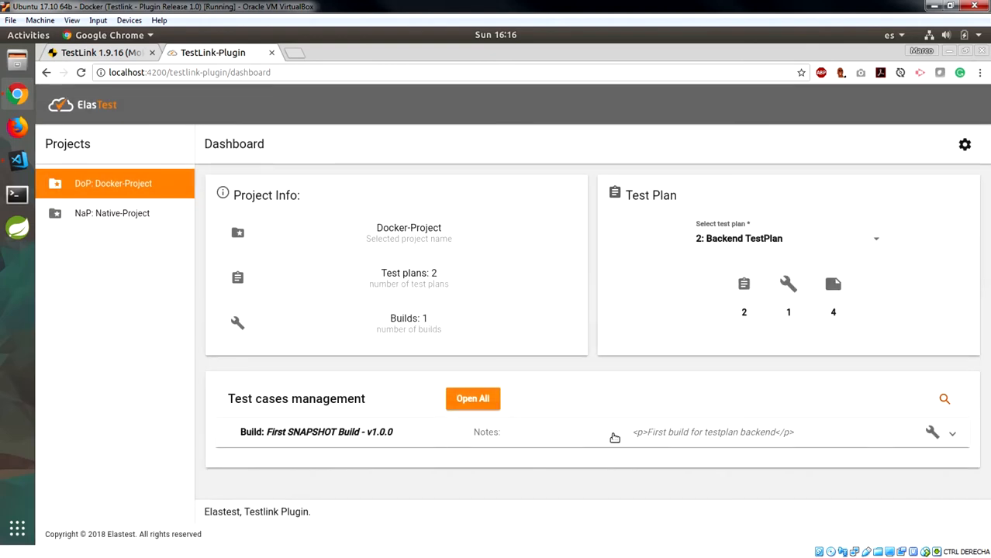
Expand the First SNAPSHOT Build and check that the Ubuntu 17.10 DoP-2 executions show FAILED
left_click(614, 439)
scroll(640, 292, "down", 5)
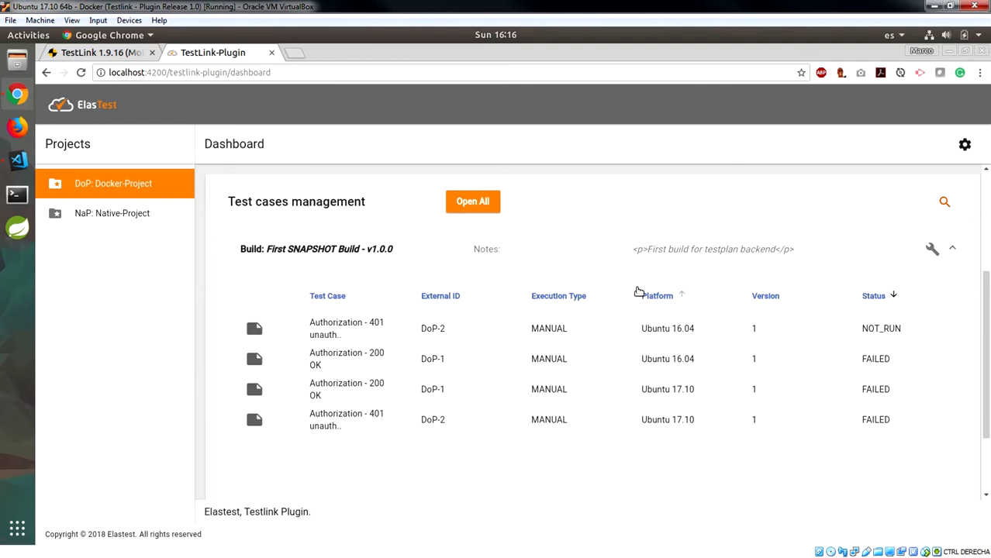
left_click(348, 359)
left_click(657, 389)
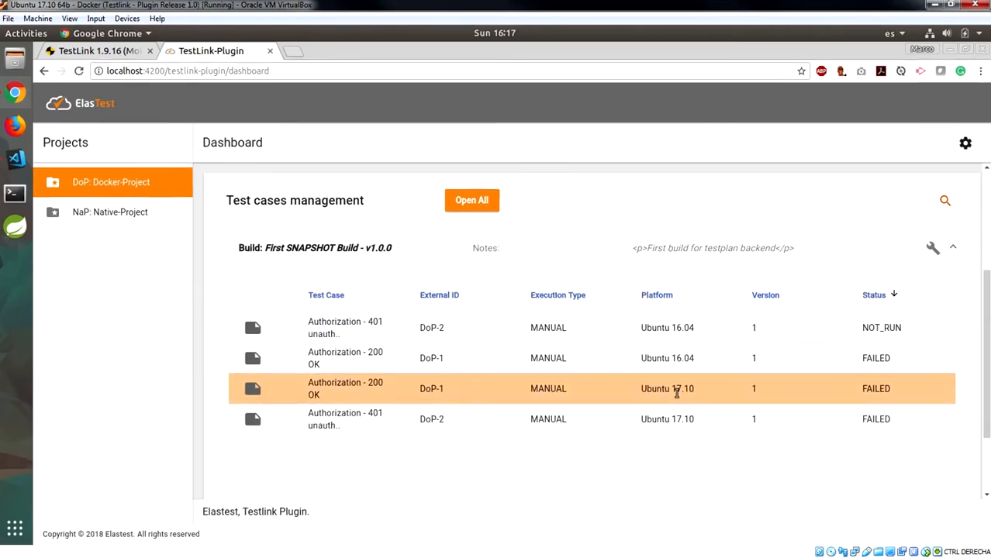
left_click(671, 419)
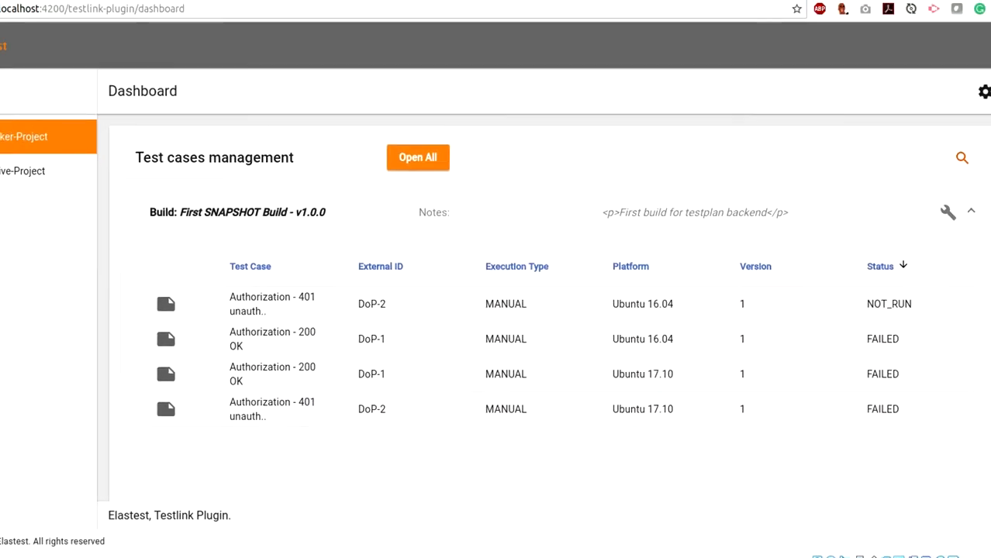
Return to the TestLink web app and open the Test Report document options
left_click(93, 54)
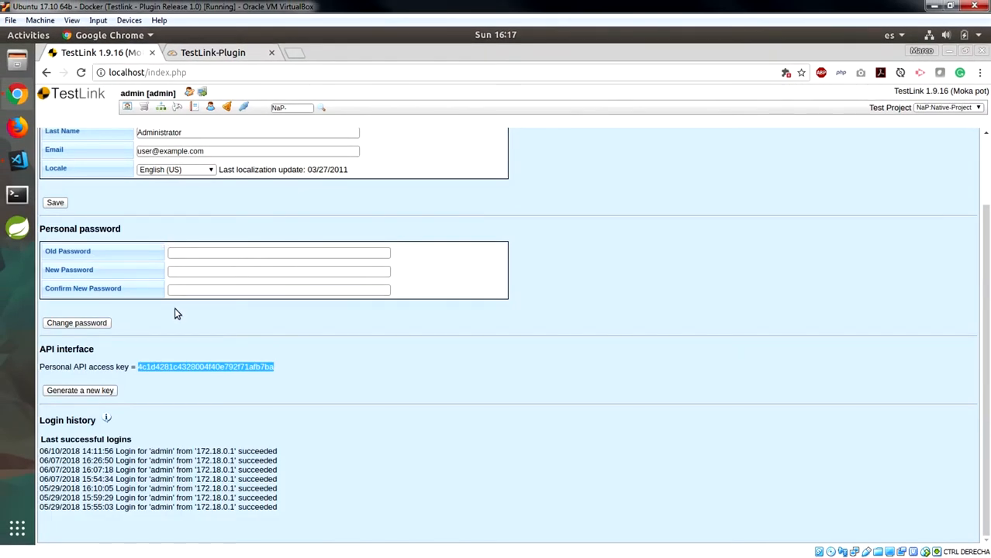
scroll(175, 307, "up", 2)
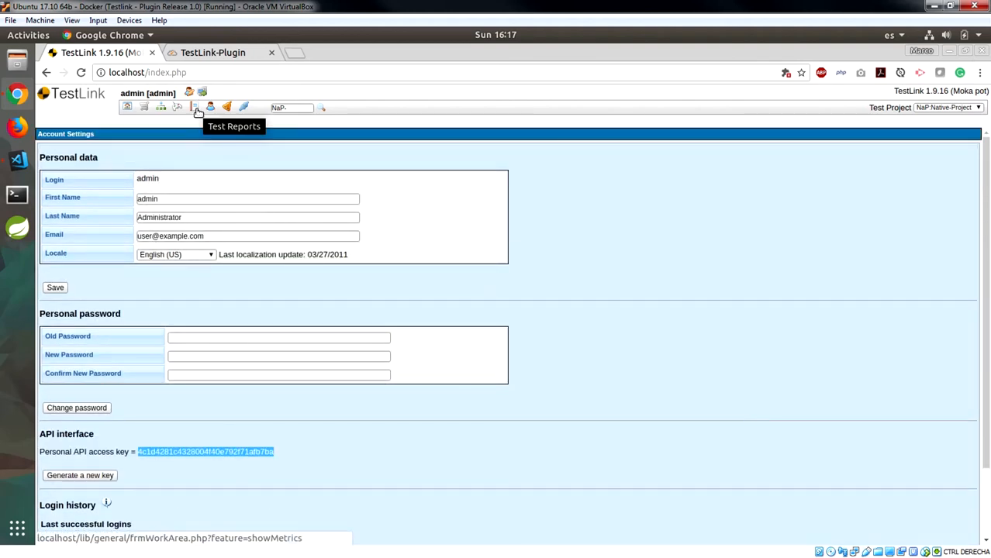
left_click(195, 108)
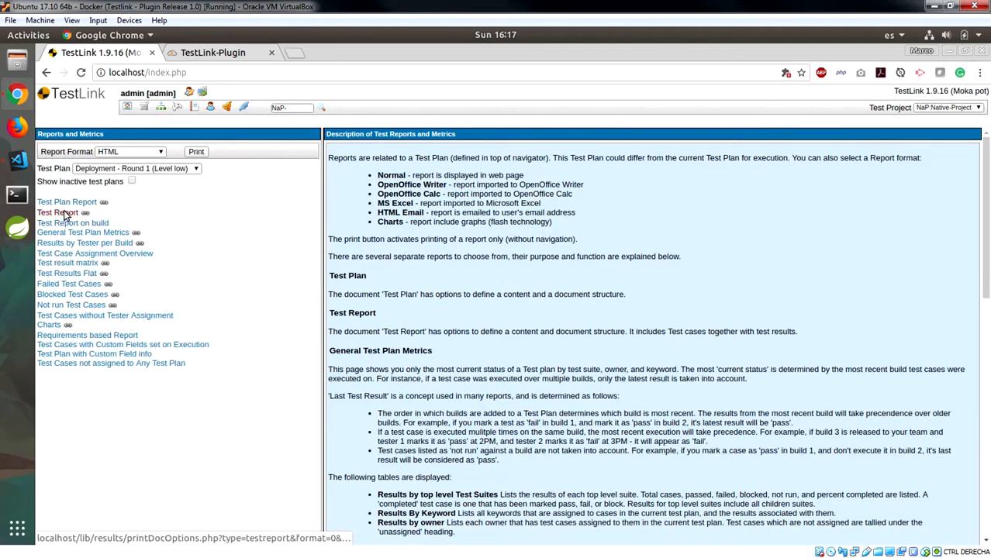
left_click(66, 216)
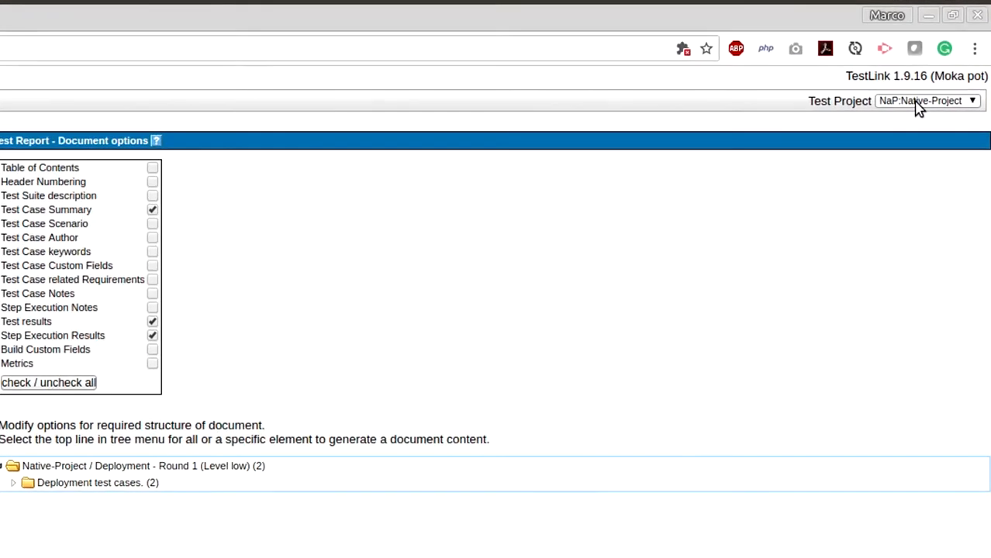
Switch the current project to DoP:Docker-Project and open the Test Report for the Backend TestPlan
left_click(917, 105)
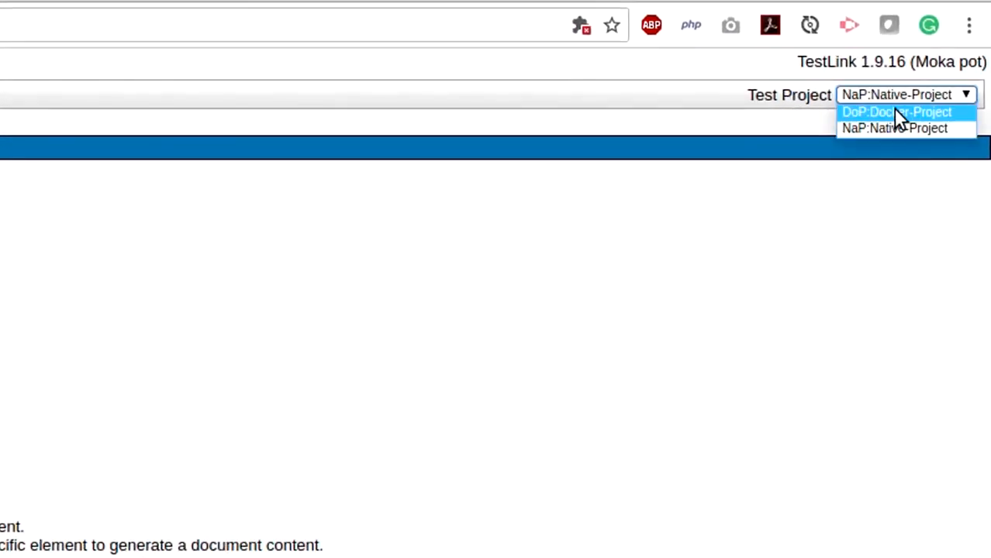
left_click(916, 111)
left_click(896, 111)
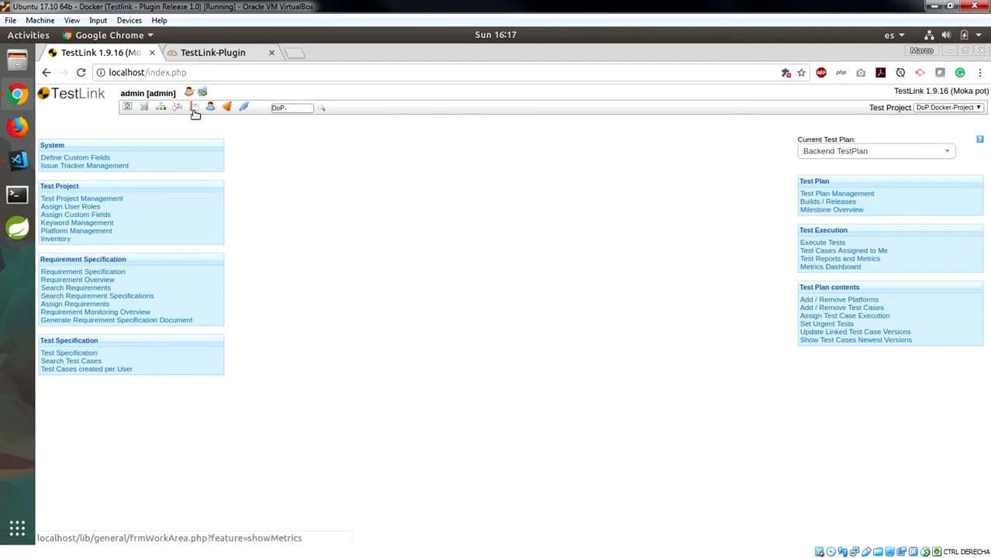
left_click(195, 114)
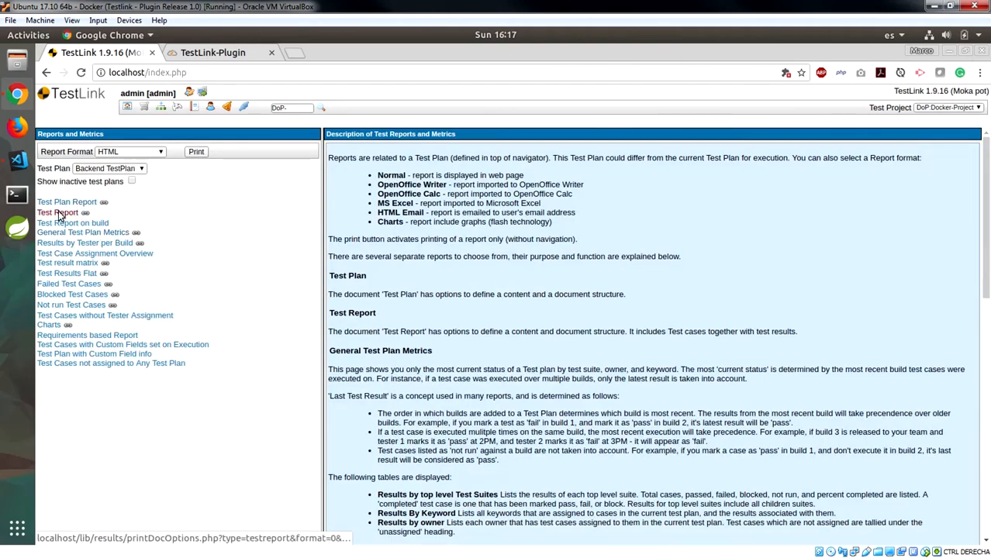
left_click(60, 214)
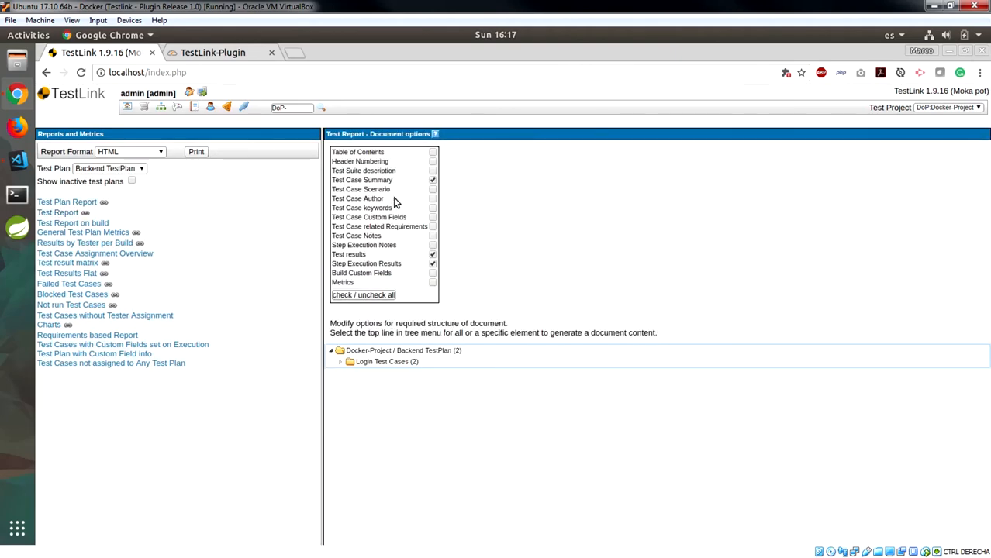
left_click(382, 354)
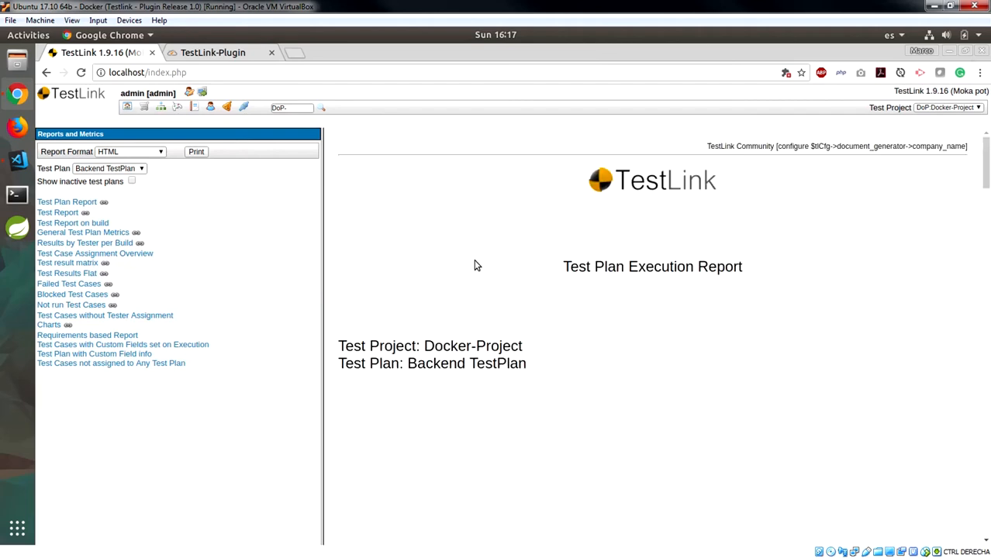
Scroll the report down to the Platform: Ubuntu 17.10 section
scroll(476, 265, "down", 3)
scroll(475, 265, "down", 3)
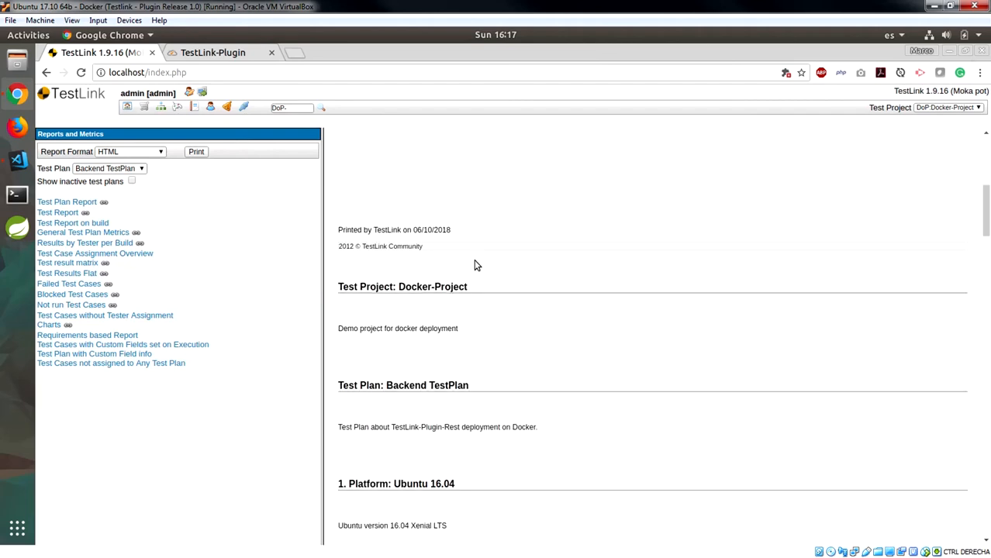
scroll(474, 265, "down", 3)
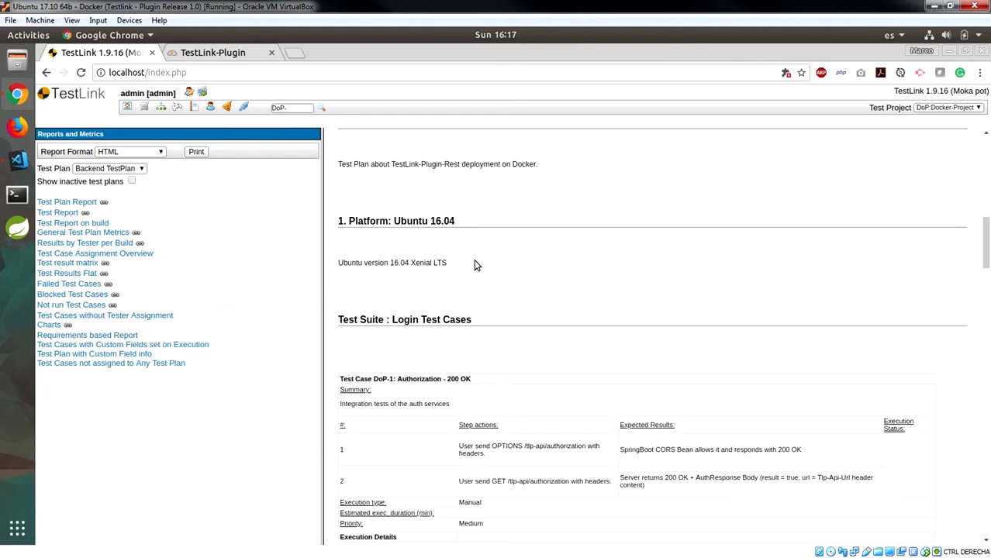
scroll(476, 265, "down", 3)
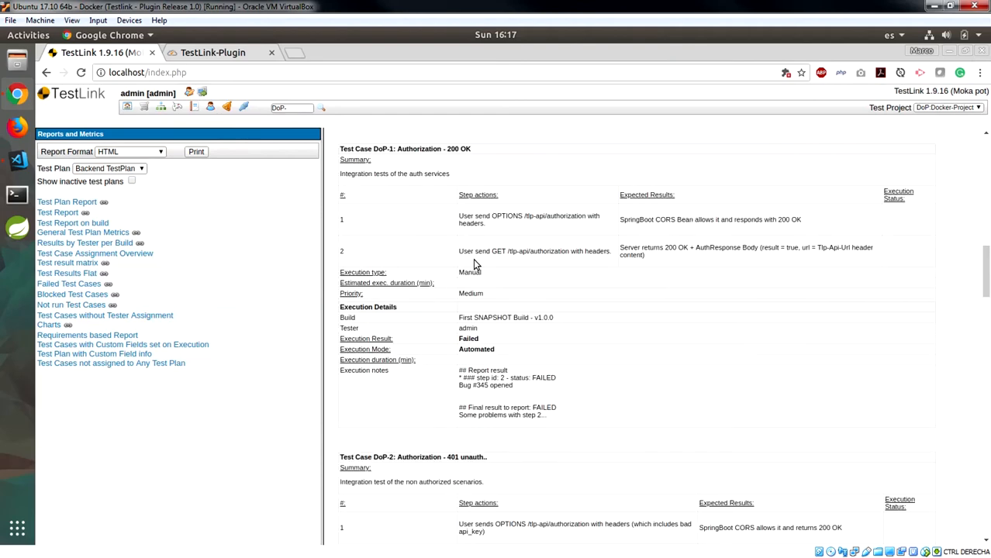
scroll(475, 261, "down", 3)
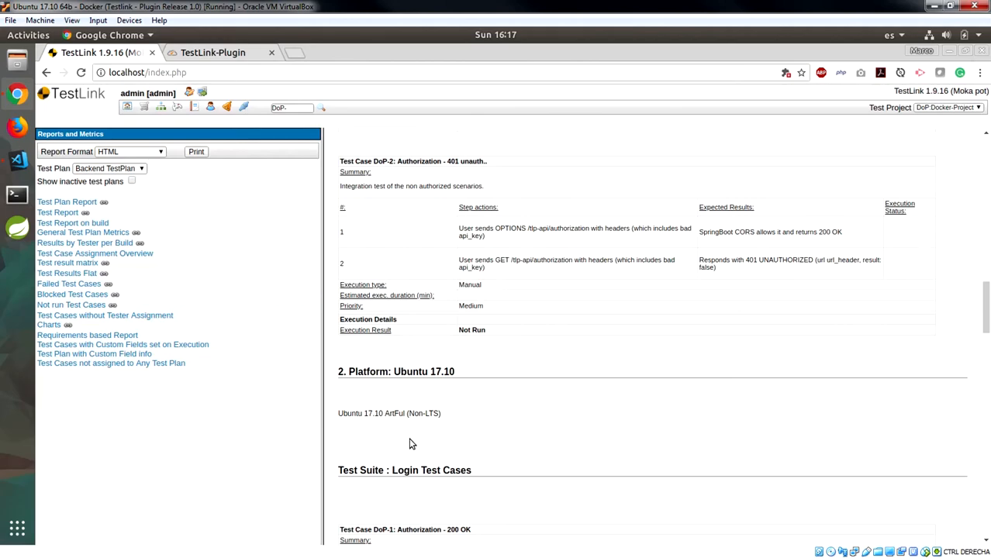
left_click_drag(348, 374, 462, 378)
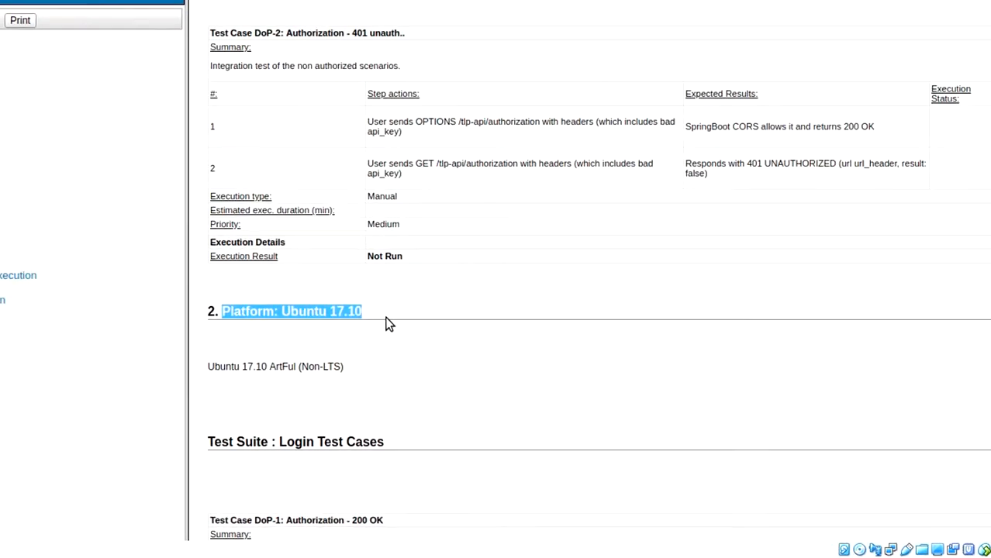
left_click(271, 297)
Locate DoP-2's execution notes showing the bug #32 line and 'Finally, report the fail.'
scroll(248, 283, "down", 4)
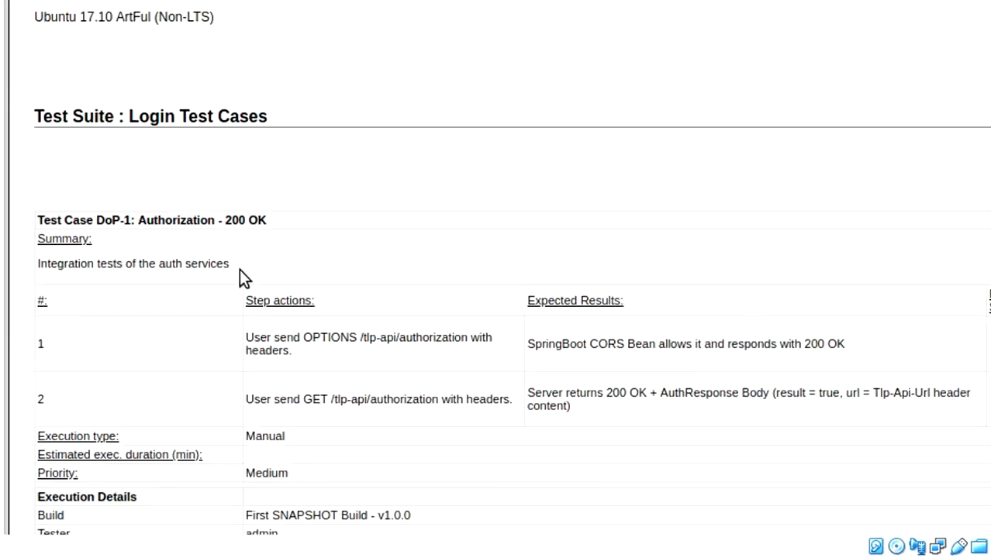
scroll(239, 267, "down", 7)
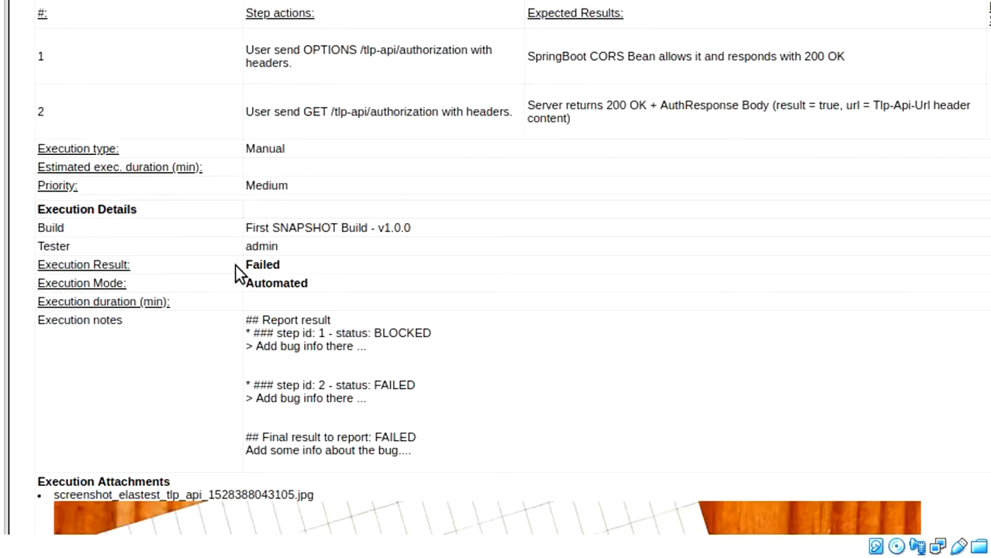
scroll(238, 266, "down", 10)
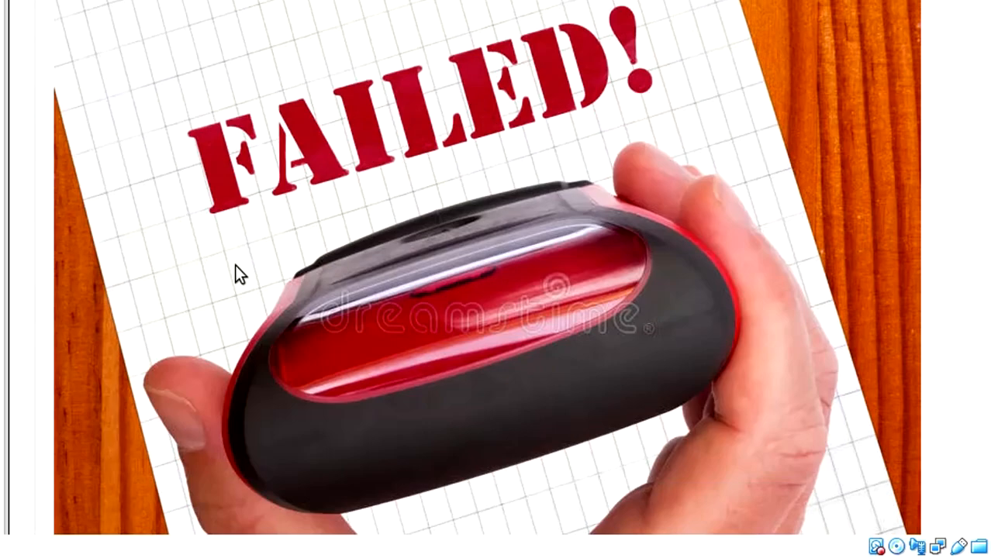
scroll(238, 274, "down", 10)
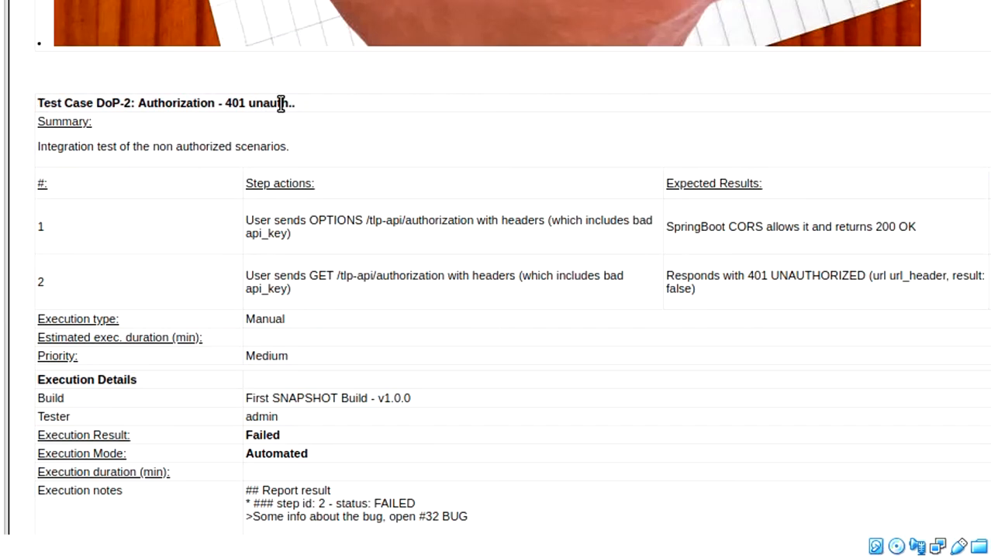
scroll(280, 103, "down", 5)
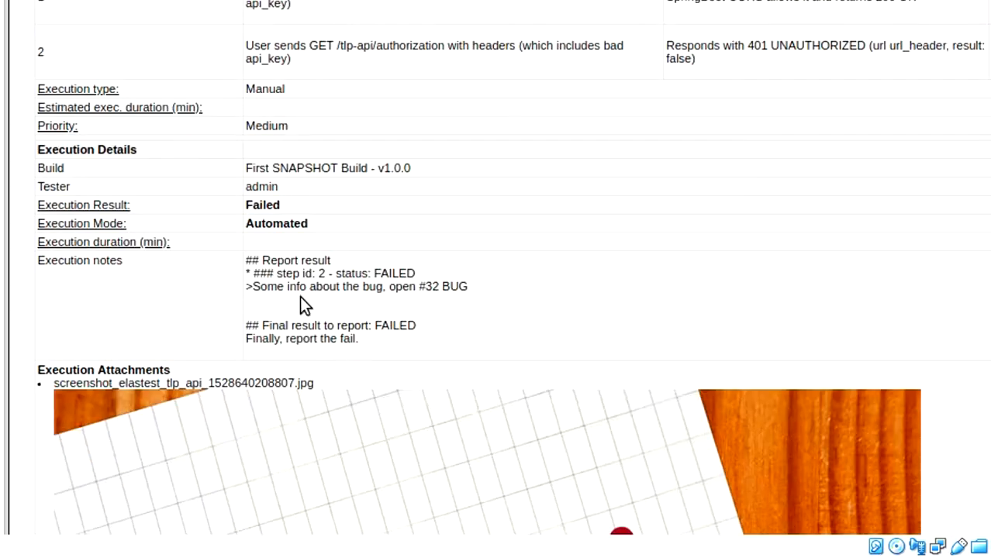
triple_click(436, 288)
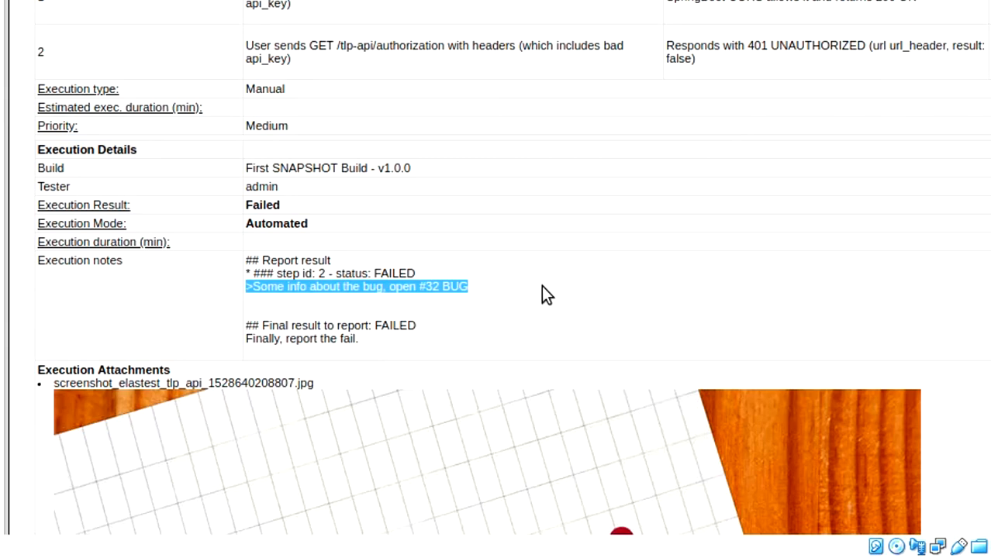
left_click_drag(247, 341, 425, 349)
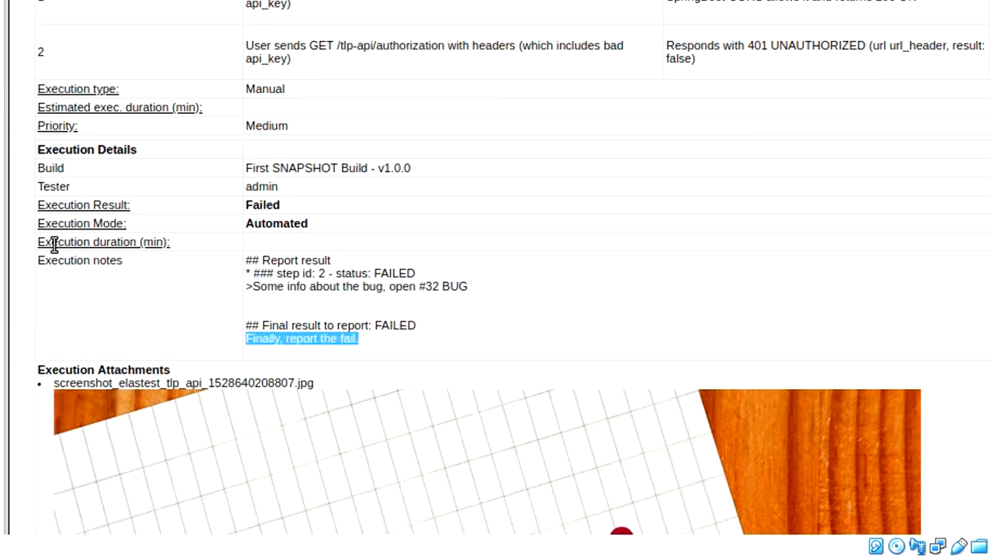
Check the attached FAILED image file listed below DoP-2's notes
scroll(53, 243, "down", 3)
scroll(53, 243, "down", 2)
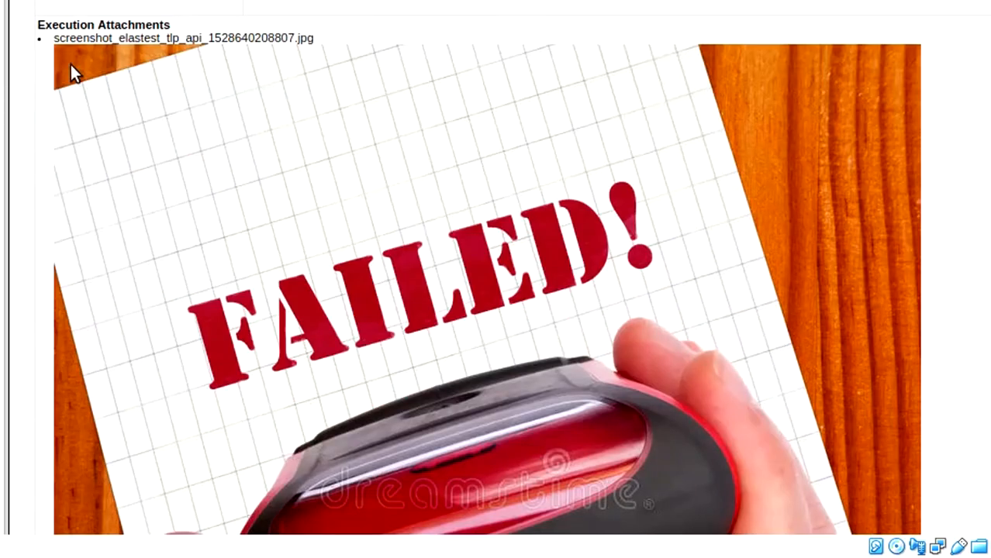
left_click_drag(55, 40, 332, 52)
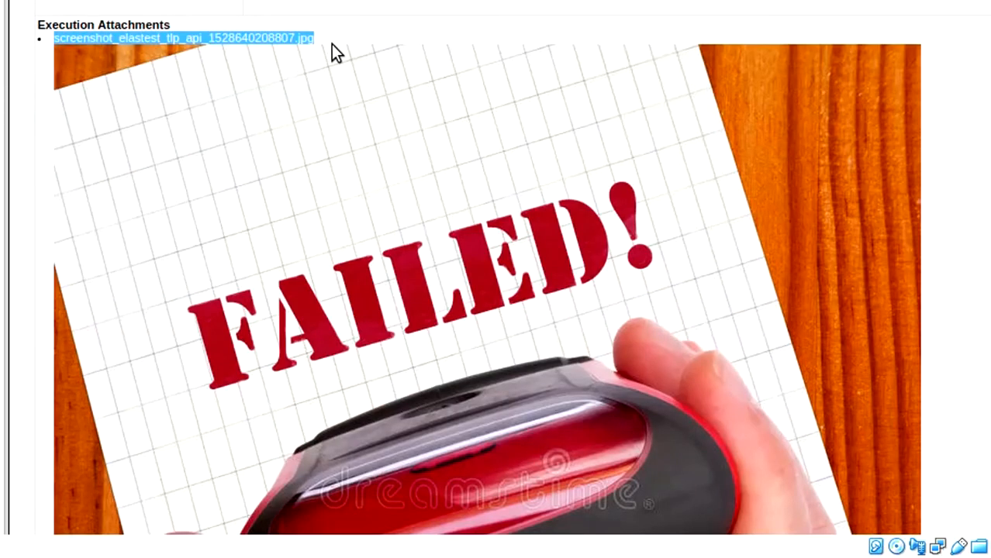
left_click(333, 60)
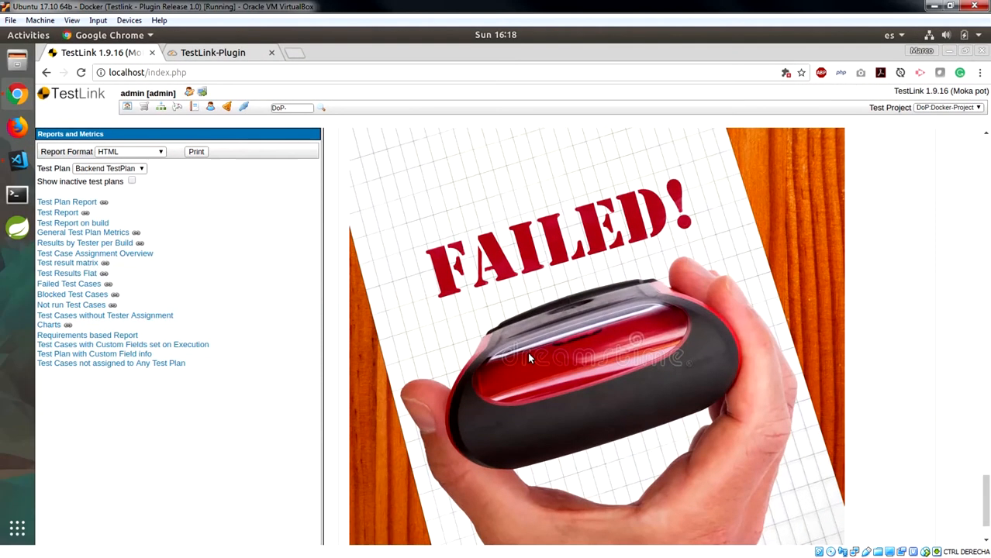
scroll(508, 341, "up", 5)
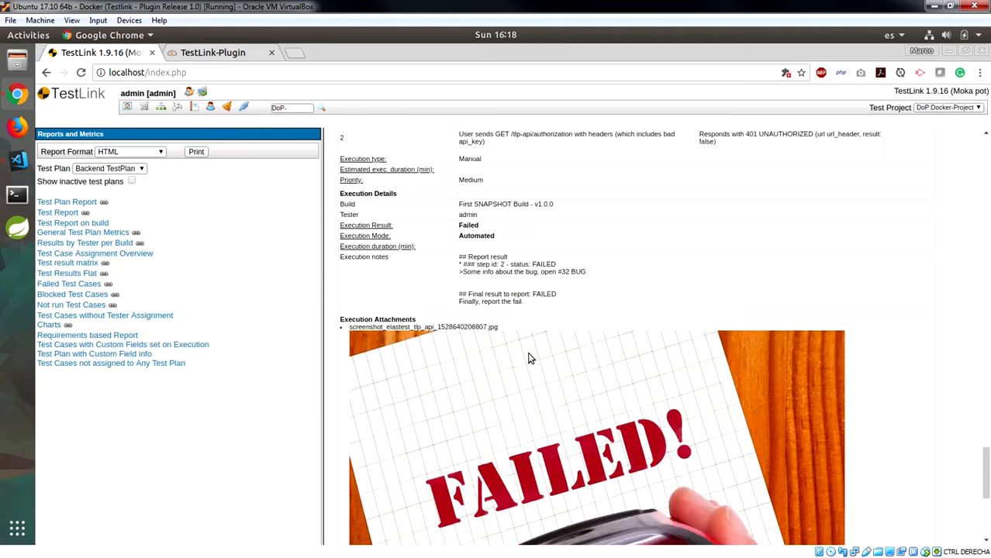